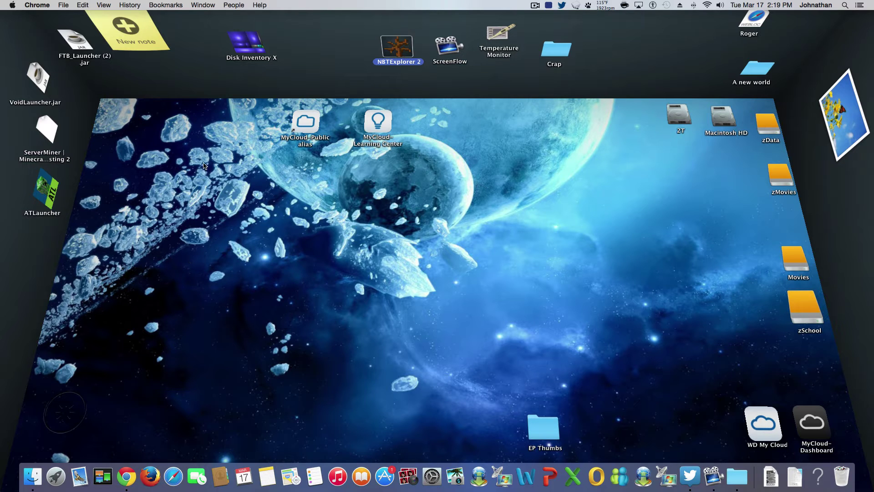
{"action": "left_click_drag", "start_coordinate": [53, 184], "coordinate": [369, 247]}
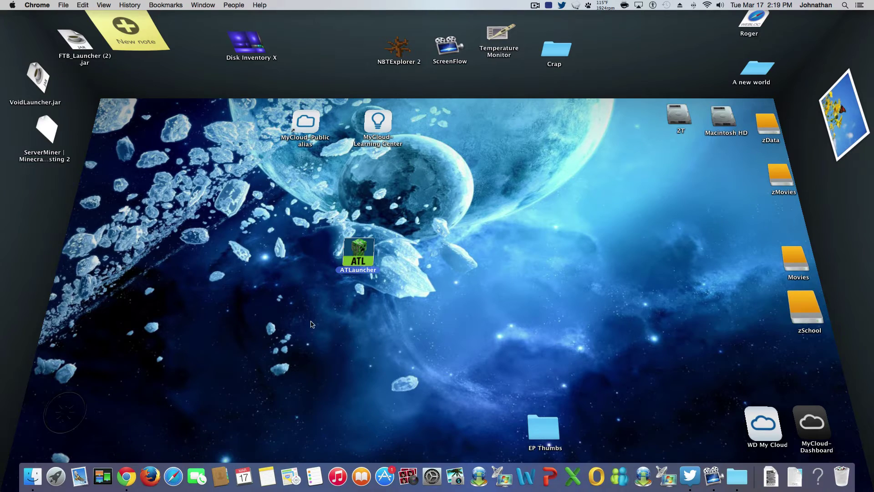
{"action": "left_click", "coordinate": [124, 469]}
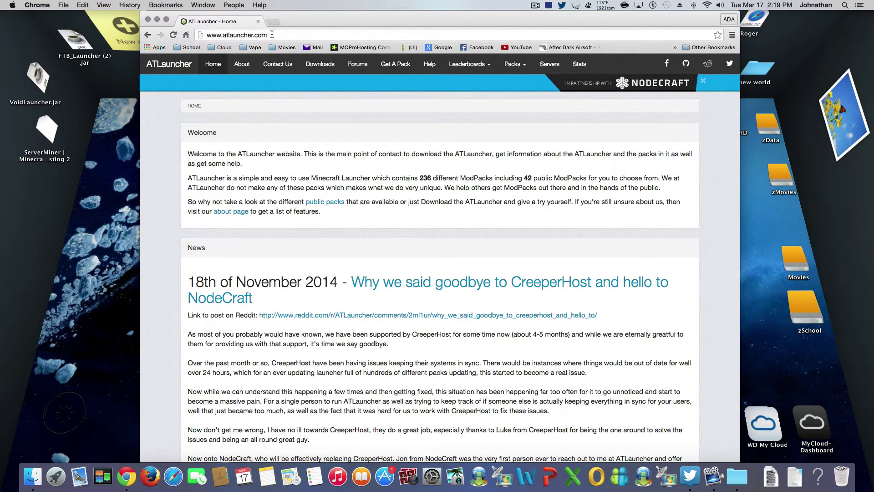
{"action": "left_click", "coordinate": [272, 35]}
{"action": "left_click", "coordinate": [302, 31]}
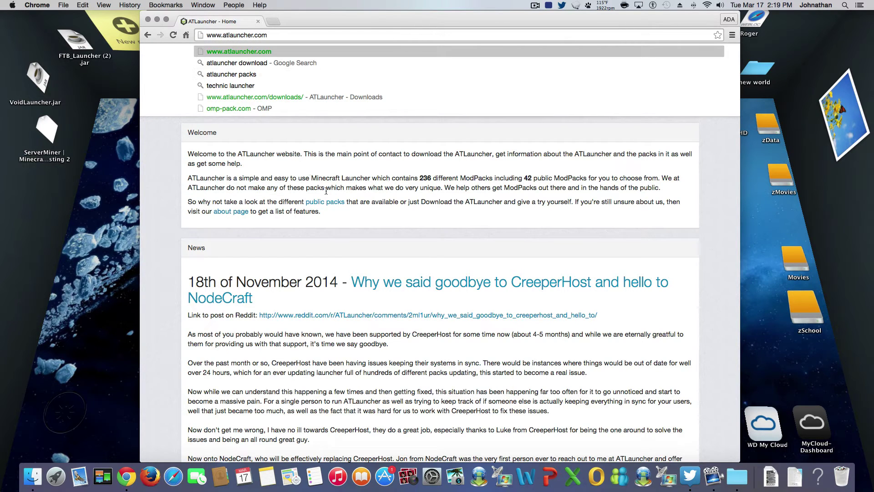
{"action": "left_click", "coordinate": [155, 185]}
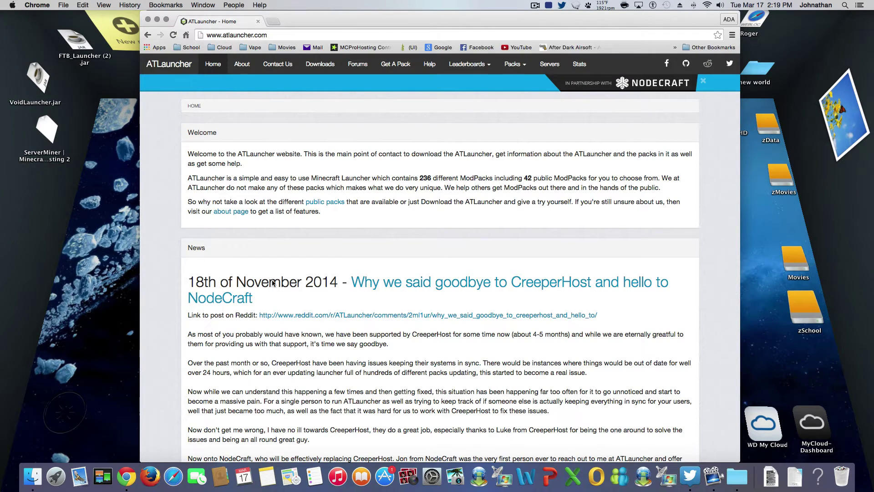
Step: Read through the welcome text and news posts on the ATLauncher home page
{"action": "scroll", "coordinate": [423, 327], "scroll_direction": "down", "scroll_amount": 15}
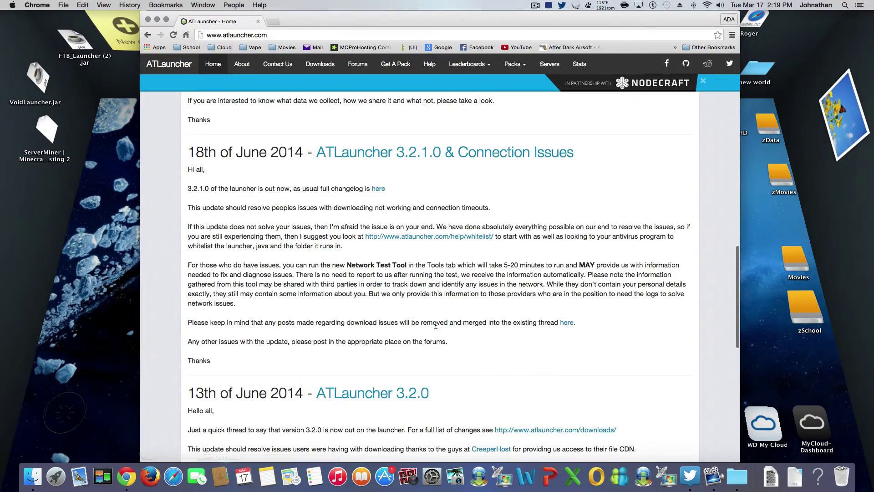
{"action": "scroll", "coordinate": [435, 325], "scroll_direction": "down", "scroll_amount": 7}
{"action": "scroll", "coordinate": [436, 325], "scroll_direction": "up", "scroll_amount": 14}
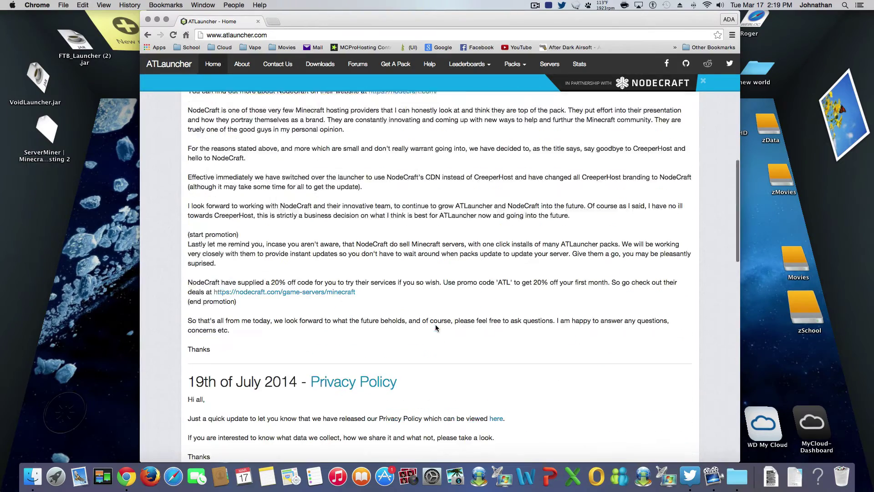
{"action": "scroll", "coordinate": [435, 324], "scroll_direction": "up", "scroll_amount": 15}
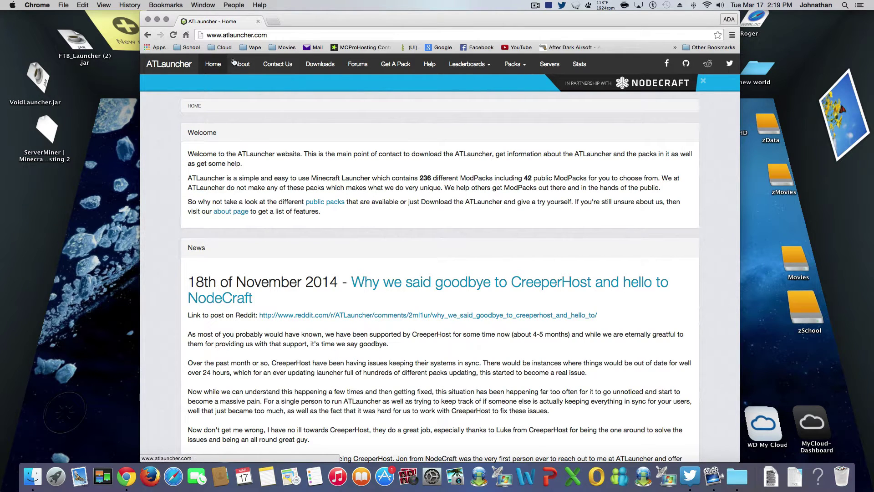
{"action": "scroll", "coordinate": [395, 224], "scroll_direction": "down", "scroll_amount": 1}
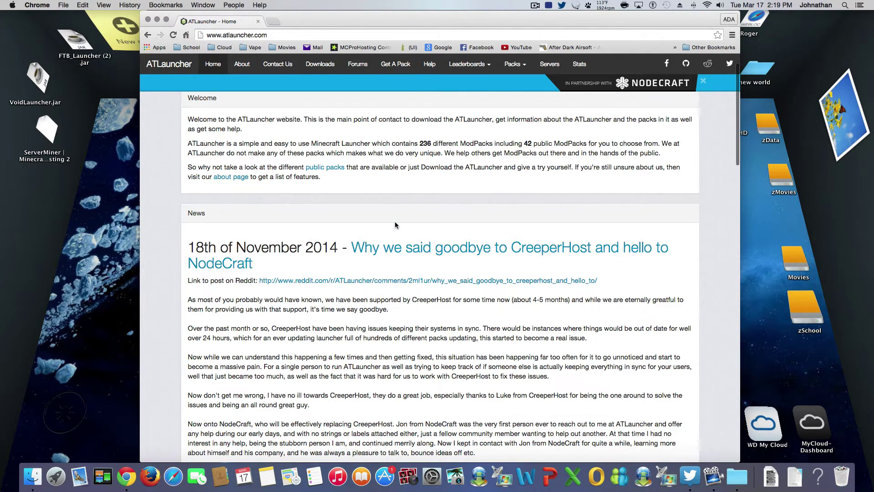
{"action": "scroll", "coordinate": [296, 212], "scroll_direction": "up", "scroll_amount": 1}
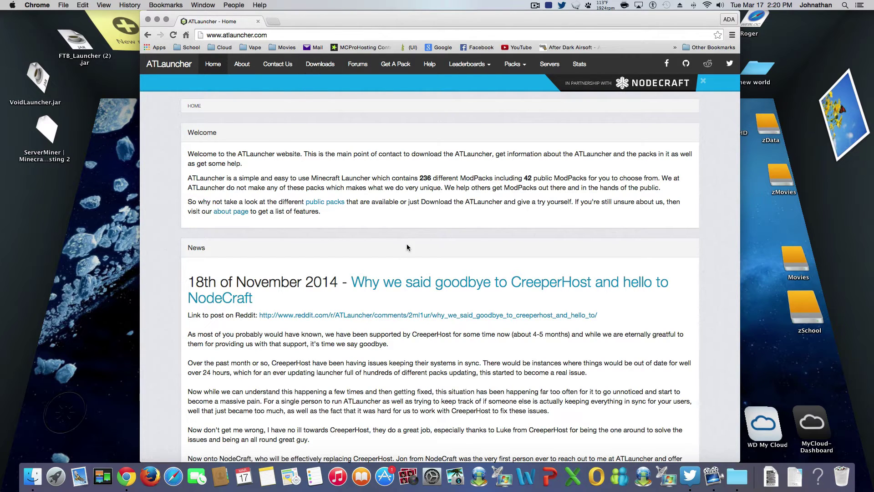
{"action": "scroll", "coordinate": [394, 261], "scroll_direction": "down", "scroll_amount": 5}
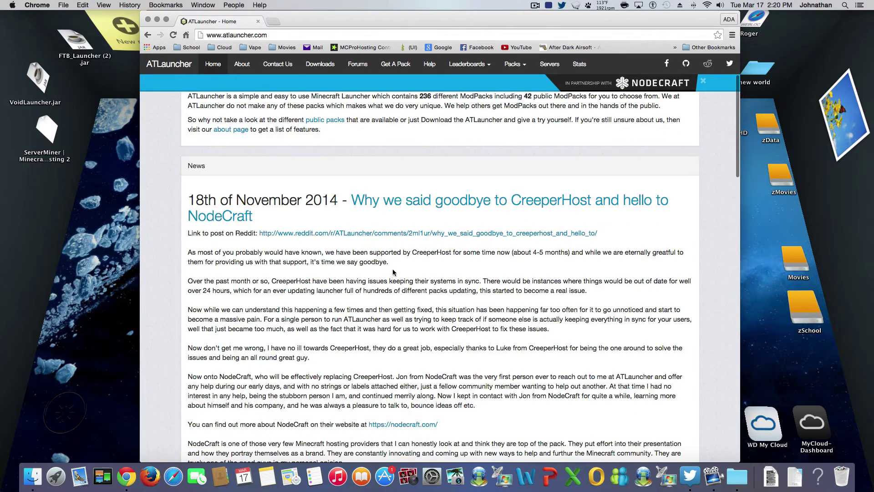
{"action": "scroll", "coordinate": [393, 271], "scroll_direction": "down", "scroll_amount": 8}
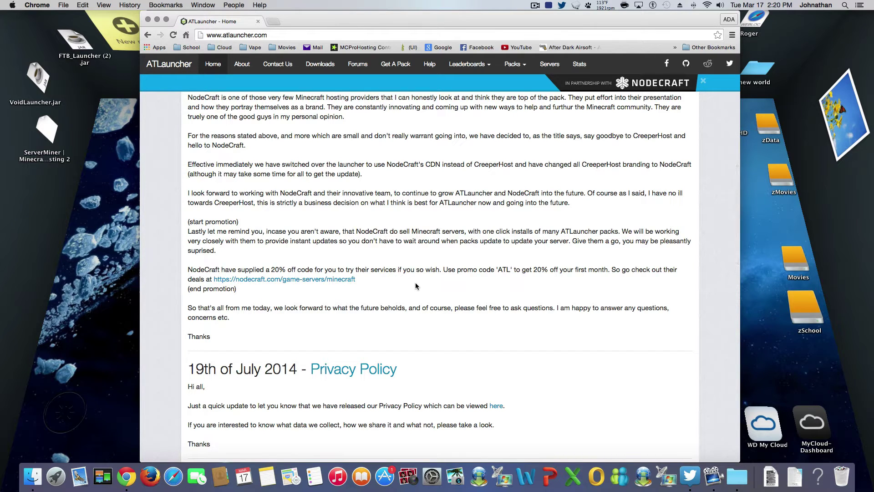
{"action": "scroll", "coordinate": [415, 286], "scroll_direction": "down", "scroll_amount": 9}
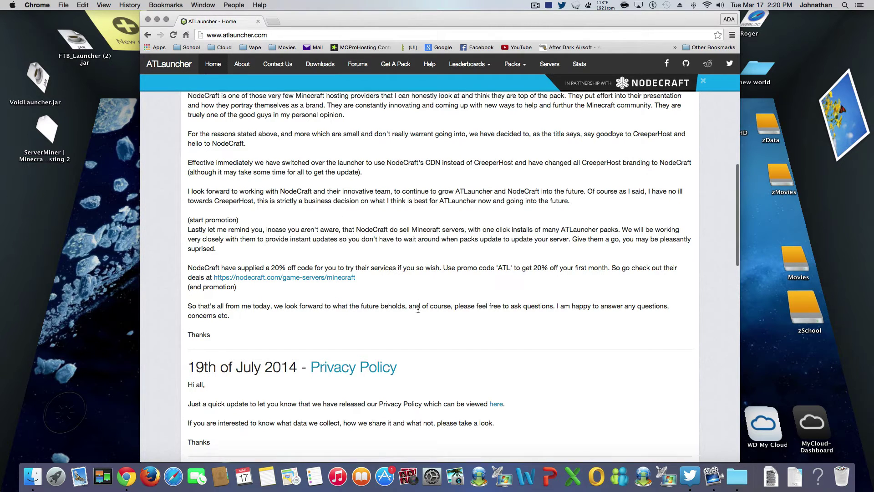
{"action": "scroll", "coordinate": [420, 311], "scroll_direction": "down", "scroll_amount": 4}
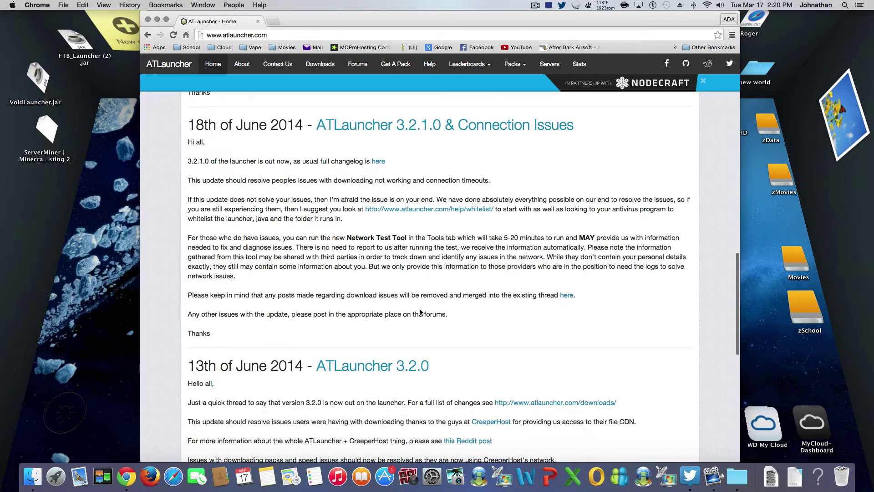
{"action": "scroll", "coordinate": [420, 308], "scroll_direction": "down", "scroll_amount": 8}
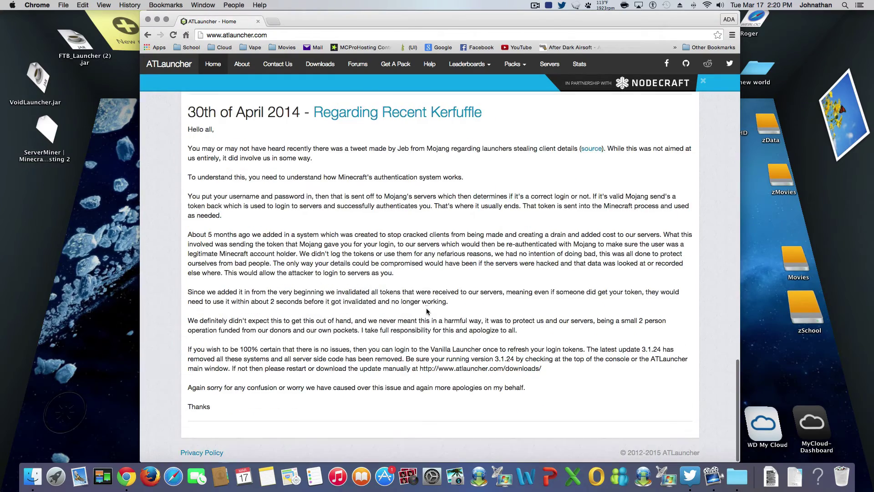
{"action": "scroll", "coordinate": [430, 312], "scroll_direction": "up", "scroll_amount": 15}
{"action": "scroll", "coordinate": [436, 311], "scroll_direction": "up", "scroll_amount": 15}
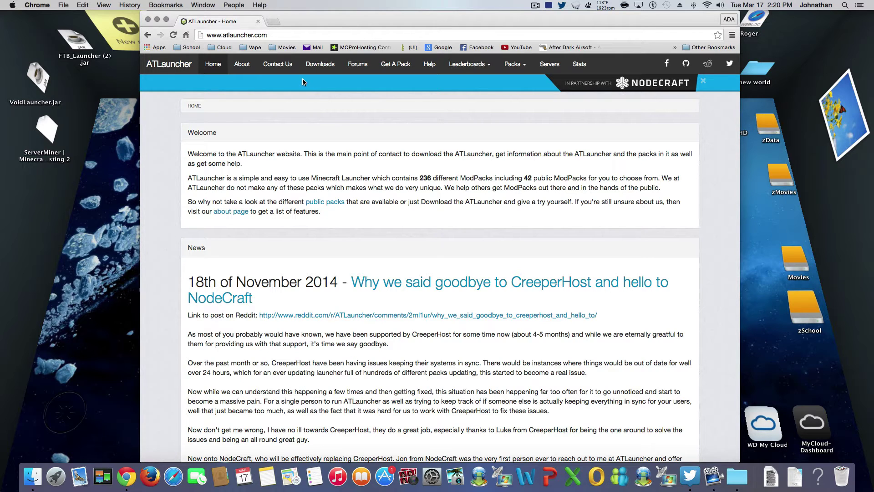
Step: Download the Windows (.exe) and Mac OSX (.app) versions of ATLauncher from the website's Downloads page
{"action": "left_click", "coordinate": [318, 66]}
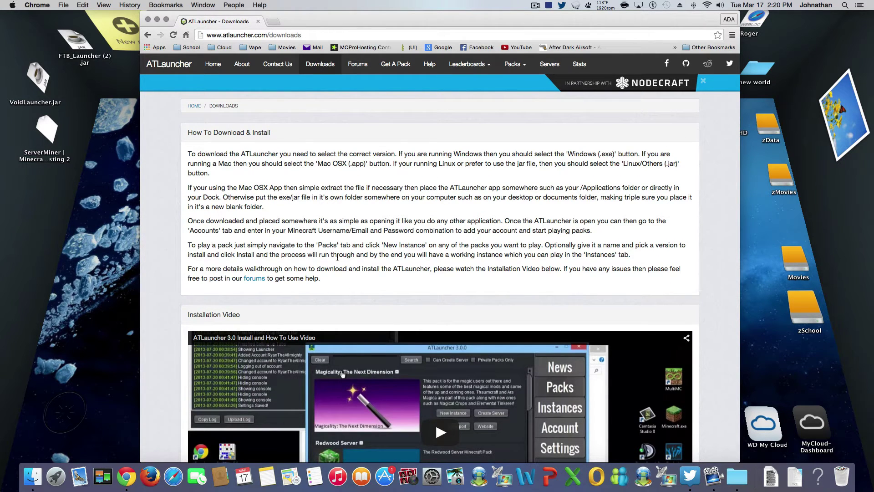
{"action": "scroll", "coordinate": [439, 252], "scroll_direction": "down", "scroll_amount": 5}
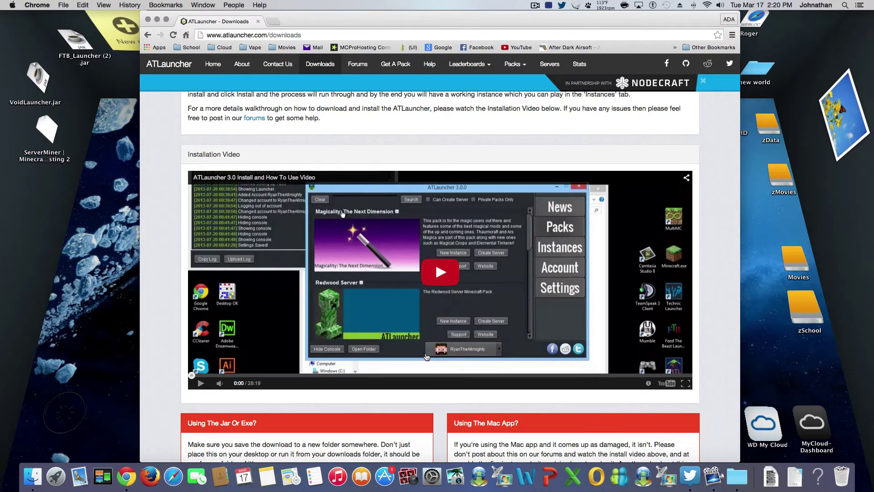
{"action": "scroll", "coordinate": [429, 357], "scroll_direction": "down", "scroll_amount": 6}
{"action": "scroll", "coordinate": [427, 357], "scroll_direction": "down", "scroll_amount": 2}
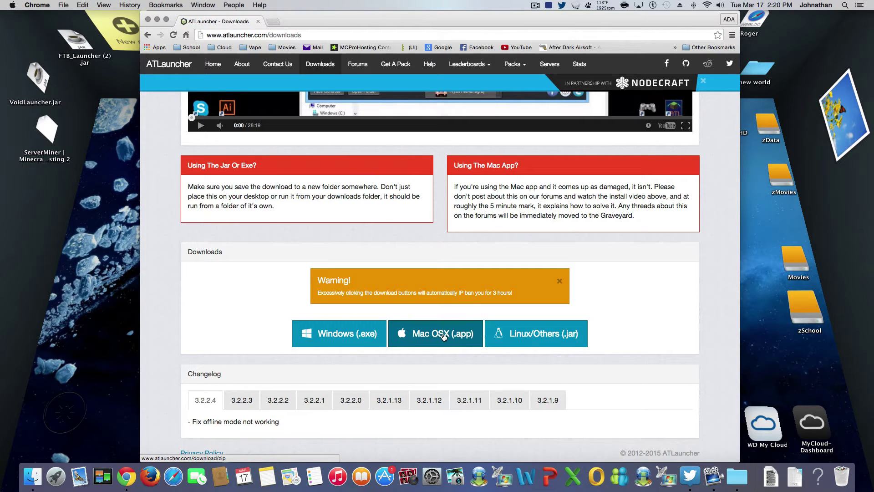
{"action": "left_click", "coordinate": [367, 334]}
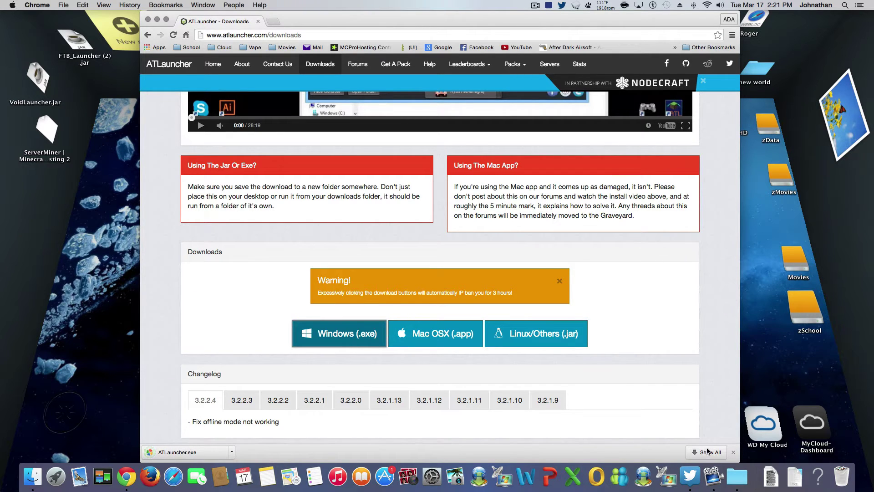
{"action": "left_click", "coordinate": [733, 452]}
{"action": "left_click", "coordinate": [425, 342]}
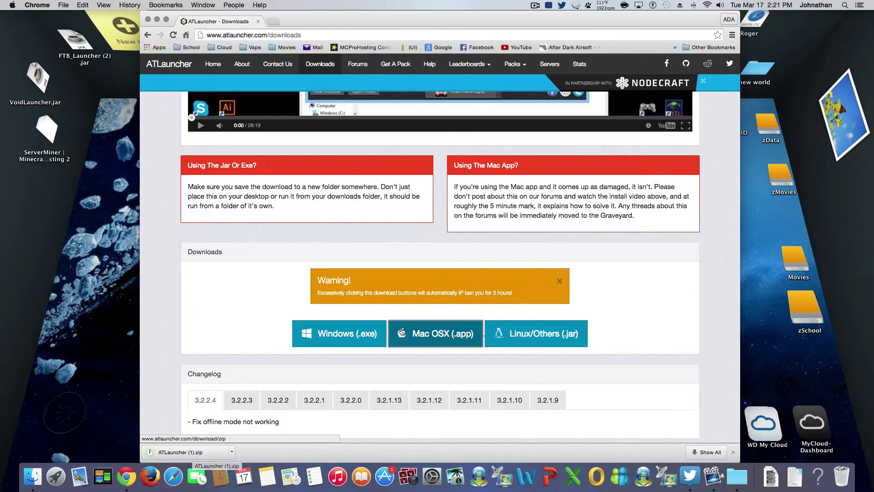
Step: Put the browser window away, launch ATLauncher from the desktop and move its desktop icon clear of the launcher window
{"action": "left_click", "coordinate": [157, 21]}
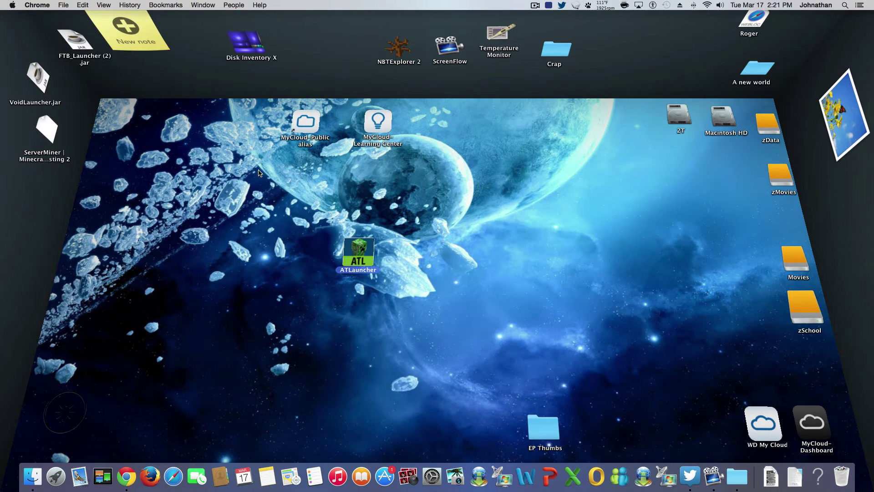
{"action": "double_click", "coordinate": [372, 256]}
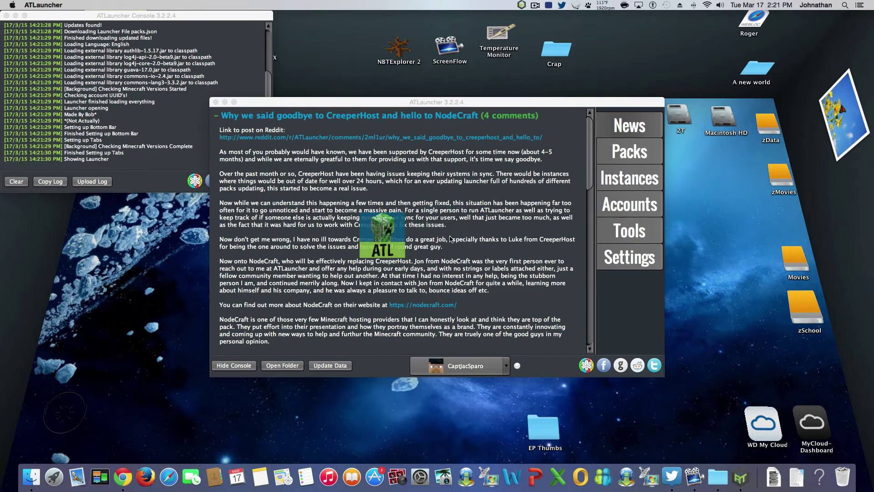
{"action": "left_click_drag", "start_coordinate": [428, 272], "coordinate": [299, 424]}
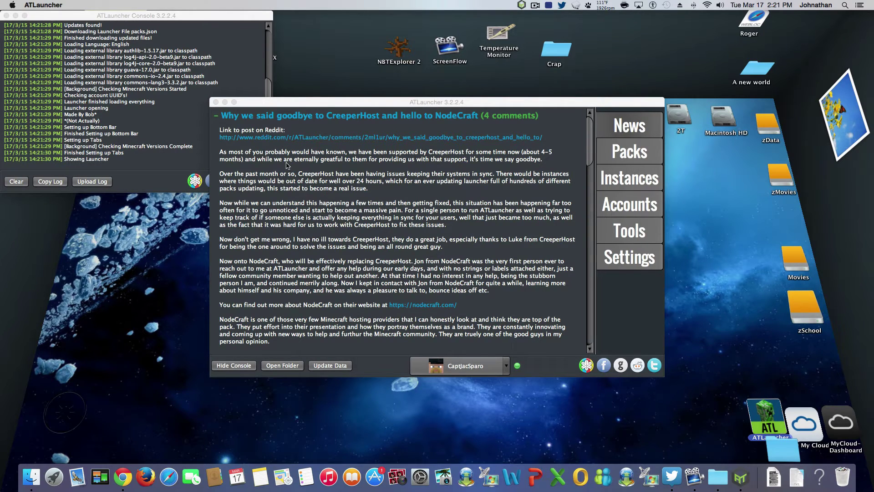
Step: Compare the launcher's news post with the website's home page in Chrome, and close the browser window
{"action": "left_click_drag", "start_coordinate": [218, 115], "coordinate": [239, 342]}
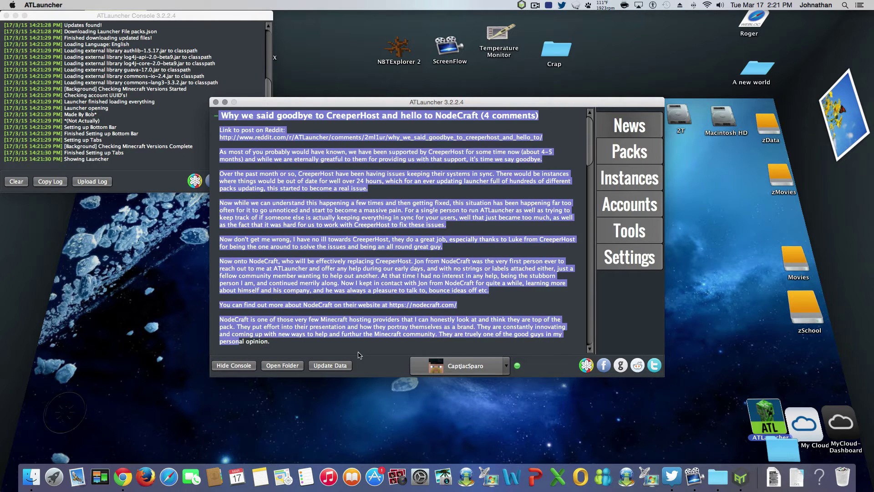
{"action": "left_click", "coordinate": [123, 477]}
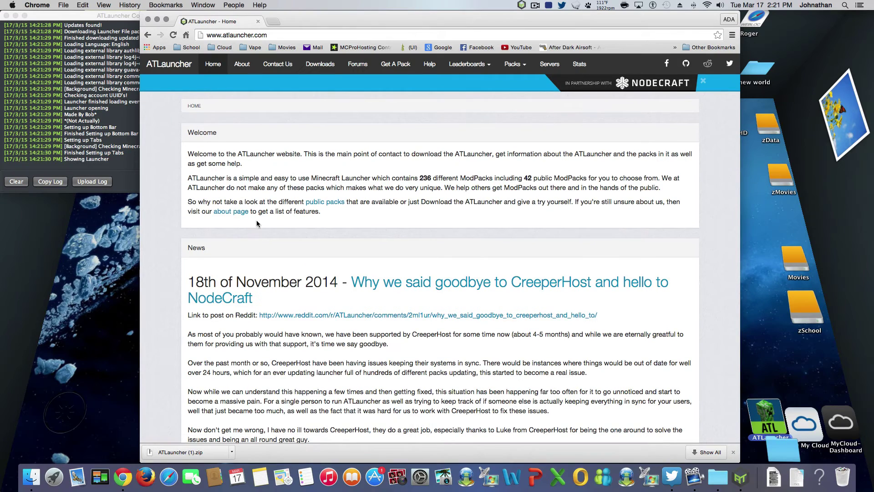
{"action": "left_click", "coordinate": [148, 20]}
{"action": "left_click_drag", "start_coordinate": [453, 261], "coordinate": [460, 267]}
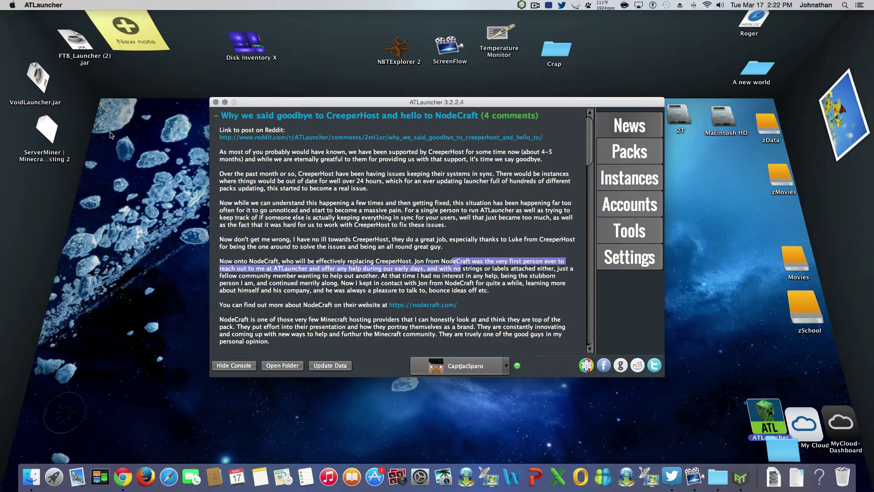
Step: Browse the launcher's list of available modpacks from Sky Factory down to ShneekeyCraft
{"action": "left_click", "coordinate": [650, 151]}
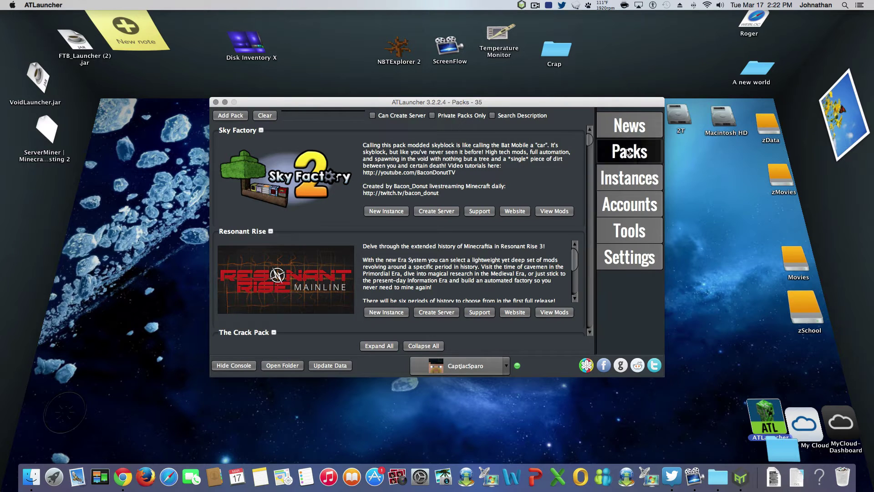
{"action": "left_click", "coordinate": [628, 153]}
{"action": "left_click", "coordinate": [626, 156]}
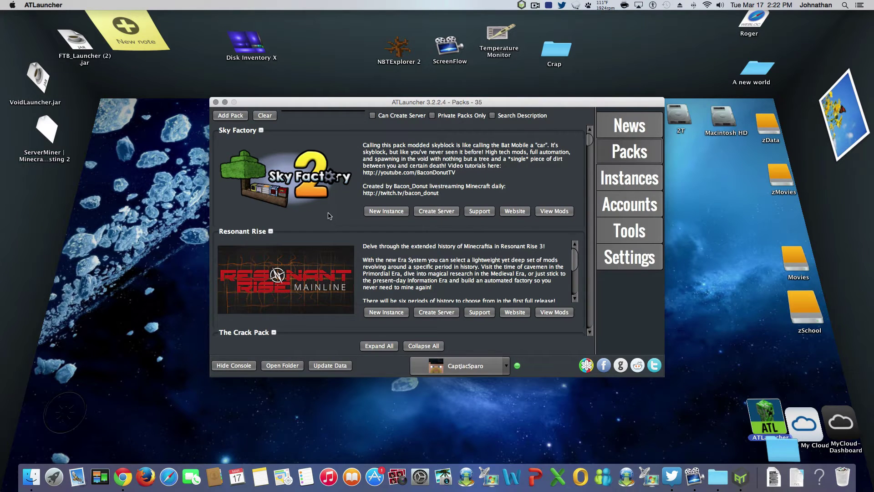
{"action": "scroll", "coordinate": [329, 216], "scroll_direction": "down", "scroll_amount": 10}
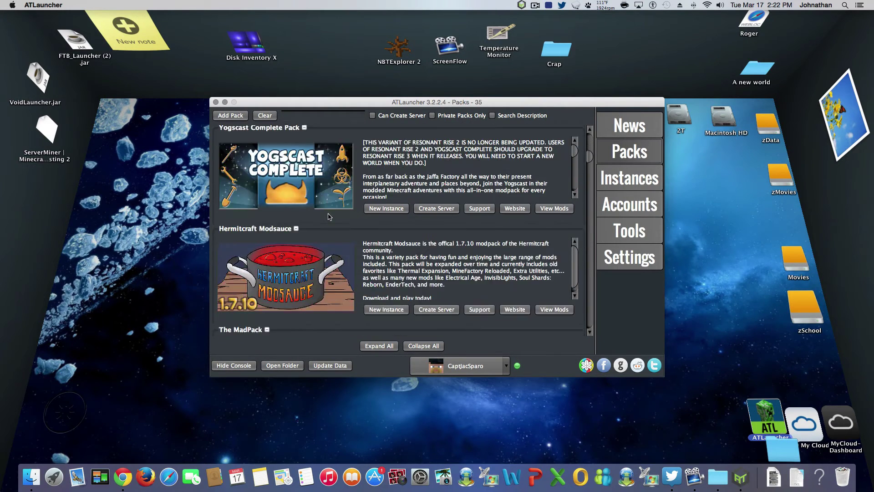
{"action": "scroll", "coordinate": [330, 216], "scroll_direction": "down", "scroll_amount": 8}
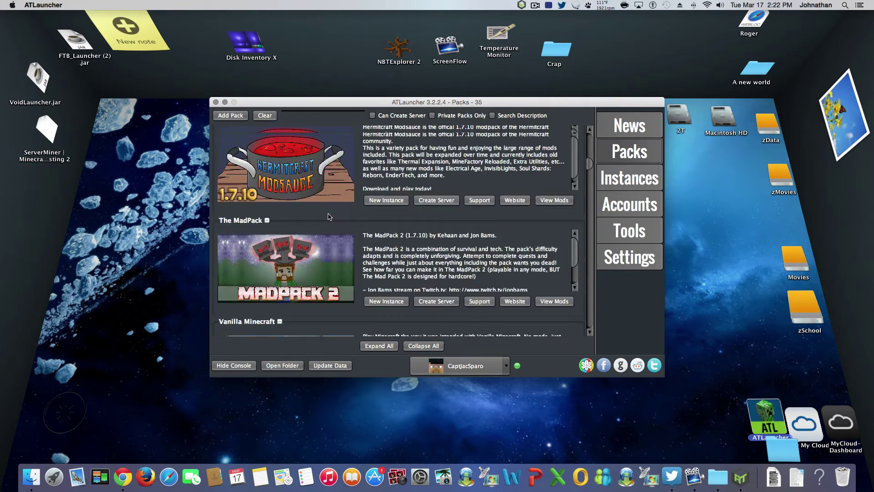
{"action": "scroll", "coordinate": [329, 216], "scroll_direction": "up", "scroll_amount": 15}
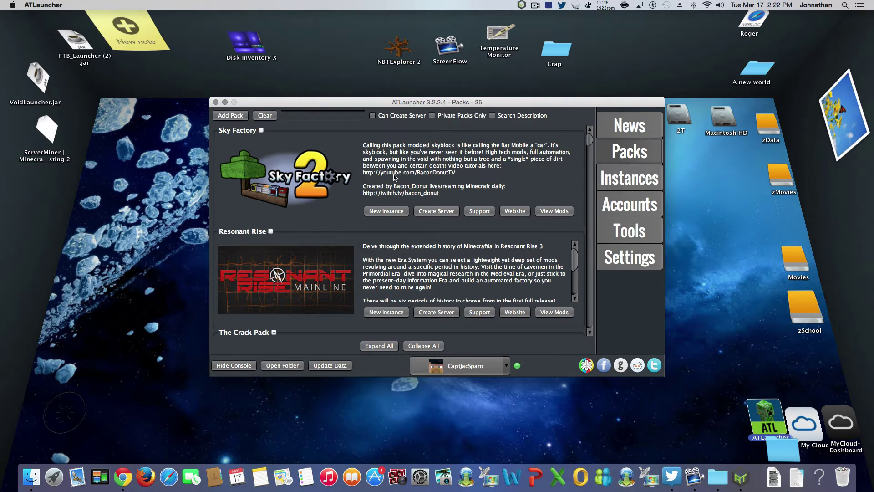
{"action": "scroll", "coordinate": [309, 187], "scroll_direction": "down", "scroll_amount": 20}
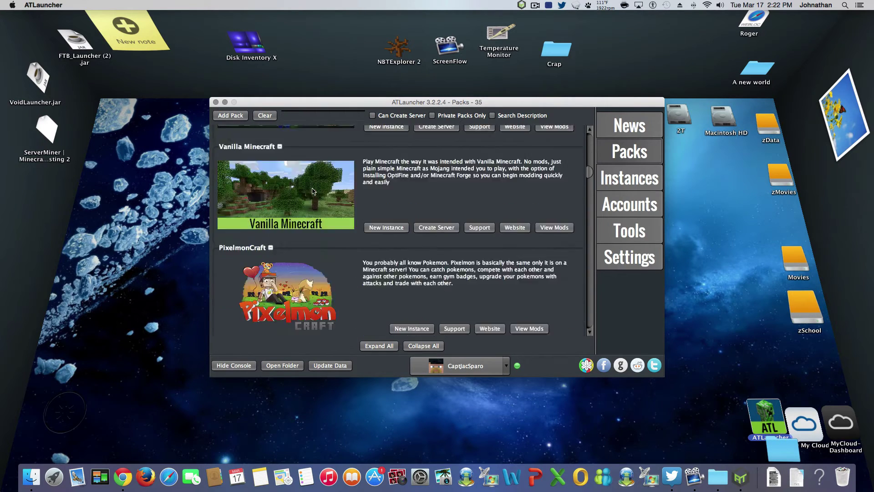
{"action": "scroll", "coordinate": [312, 190], "scroll_direction": "down", "scroll_amount": 10}
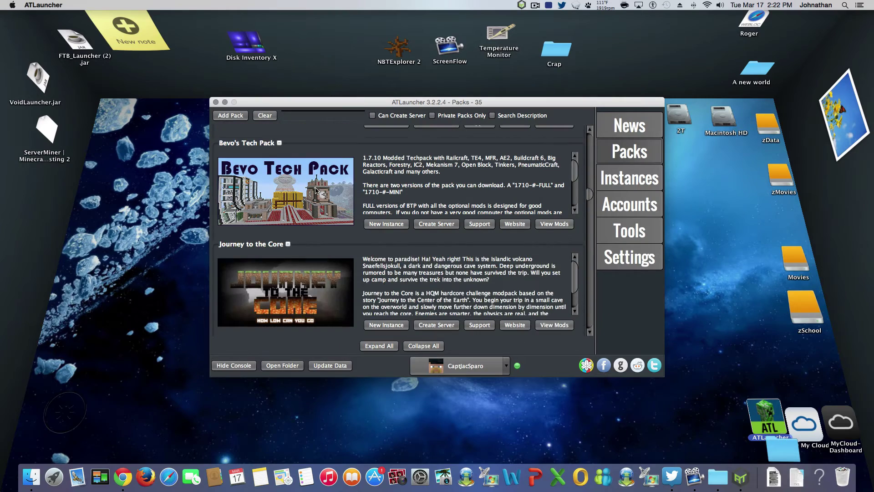
{"action": "scroll", "coordinate": [317, 190], "scroll_direction": "down", "scroll_amount": 15}
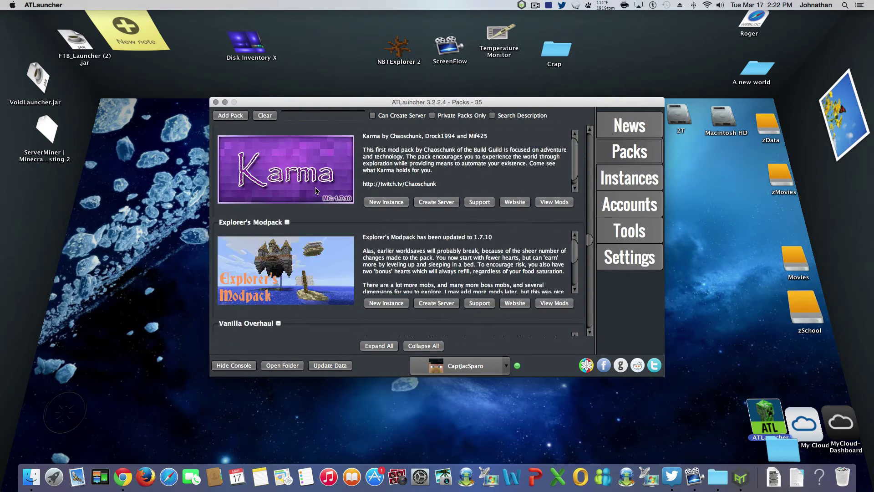
{"action": "scroll", "coordinate": [315, 190], "scroll_direction": "down", "scroll_amount": 15}
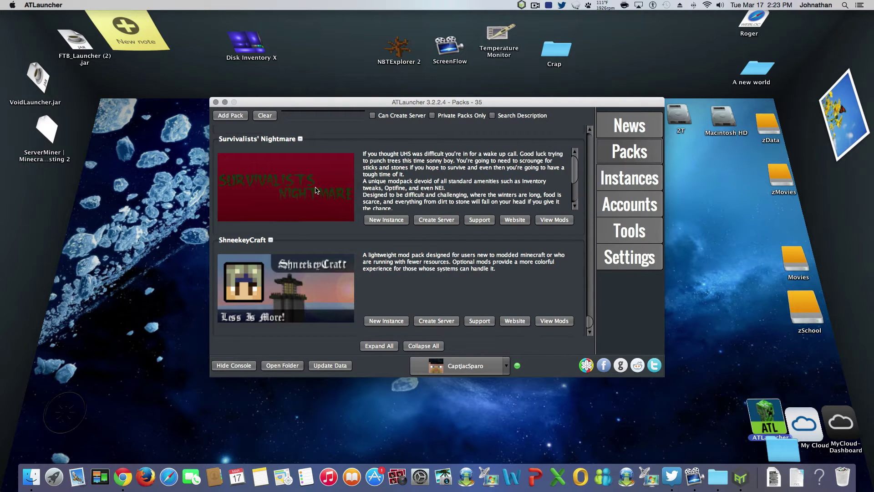
Step: Review the modpack descriptions for Sky Factory, Resonant Rise, The Crack Pack and Yogscast Complete, ending back at Sky Factory
{"action": "scroll", "coordinate": [317, 190], "scroll_direction": "up", "scroll_amount": 15}
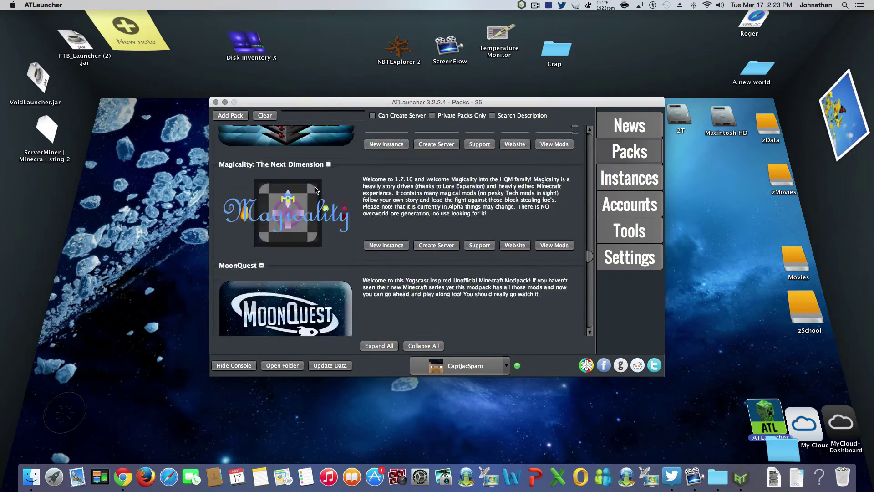
{"action": "scroll", "coordinate": [315, 188], "scroll_direction": "up", "scroll_amount": 15}
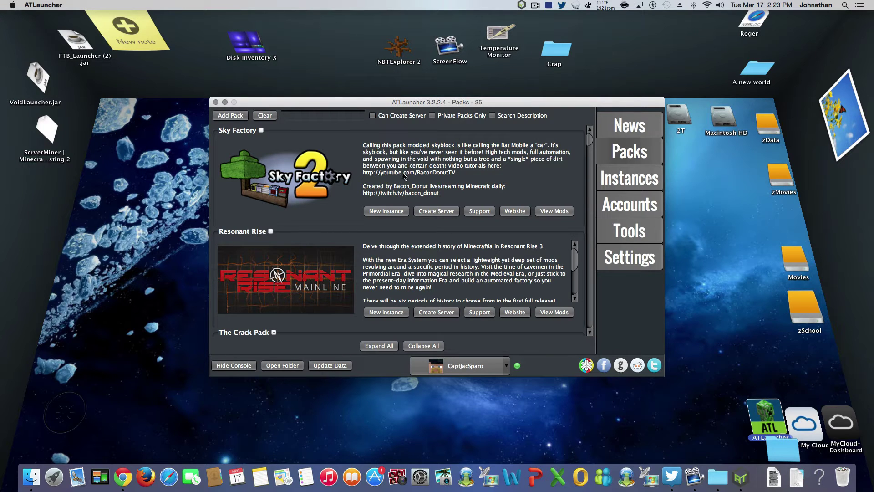
{"action": "scroll", "coordinate": [404, 271], "scroll_direction": "down", "scroll_amount": 3}
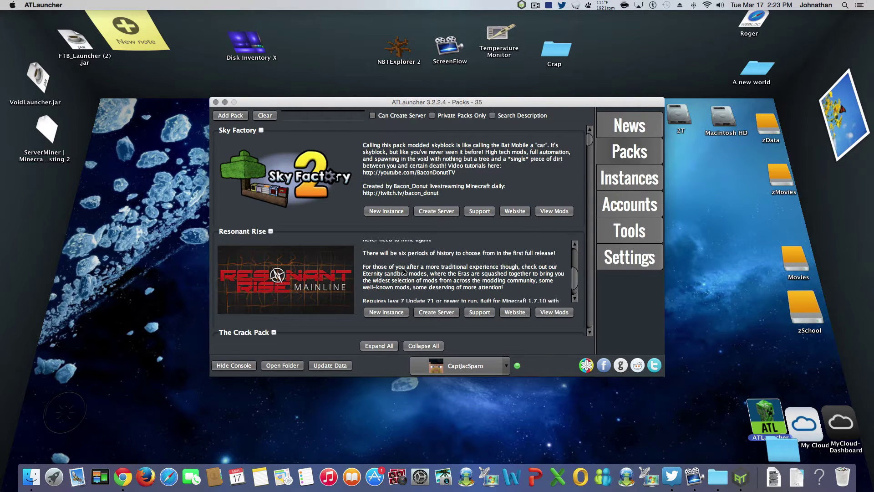
{"action": "scroll", "coordinate": [406, 272], "scroll_direction": "down", "scroll_amount": 1}
{"action": "scroll", "coordinate": [354, 309], "scroll_direction": "down", "scroll_amount": 5}
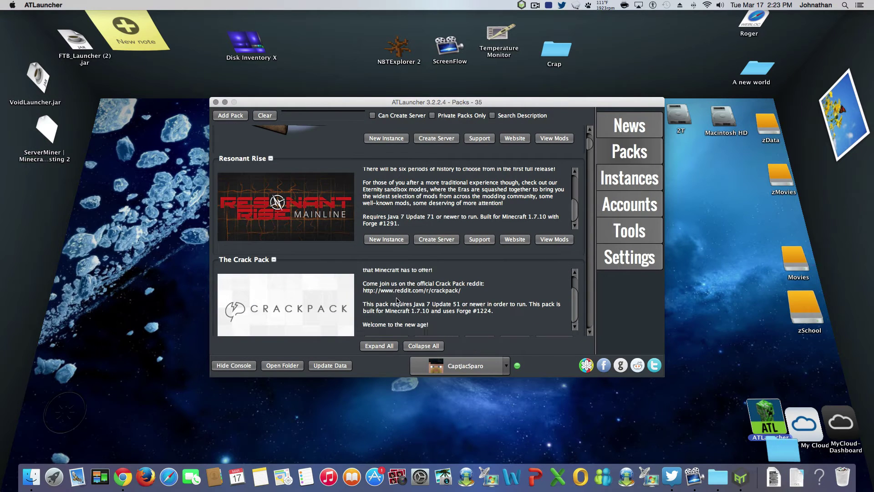
{"action": "scroll", "coordinate": [311, 305], "scroll_direction": "down", "scroll_amount": 8}
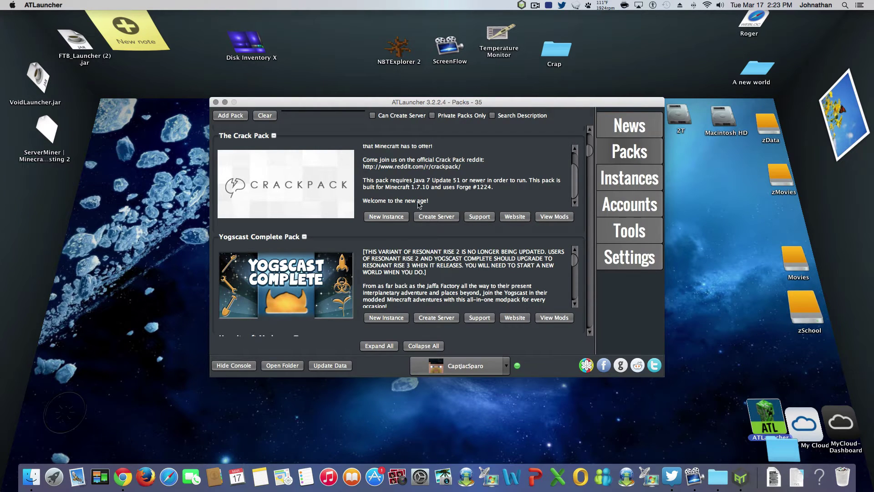
{"action": "scroll", "coordinate": [379, 201], "scroll_direction": "up", "scroll_amount": 2}
{"action": "scroll", "coordinate": [280, 180], "scroll_direction": "up", "scroll_amount": 10}
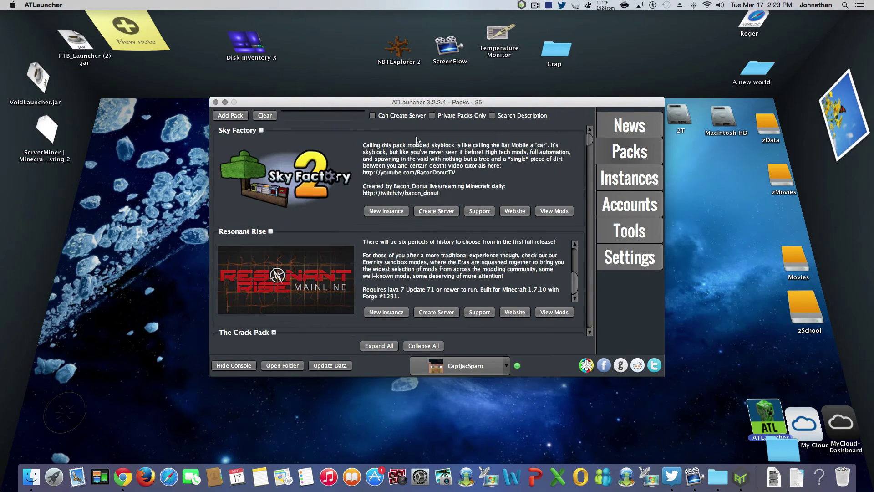
Step: View the list of mods in the Sky Factory pack, check which are required or optional, and close it
{"action": "left_click", "coordinate": [554, 212]}
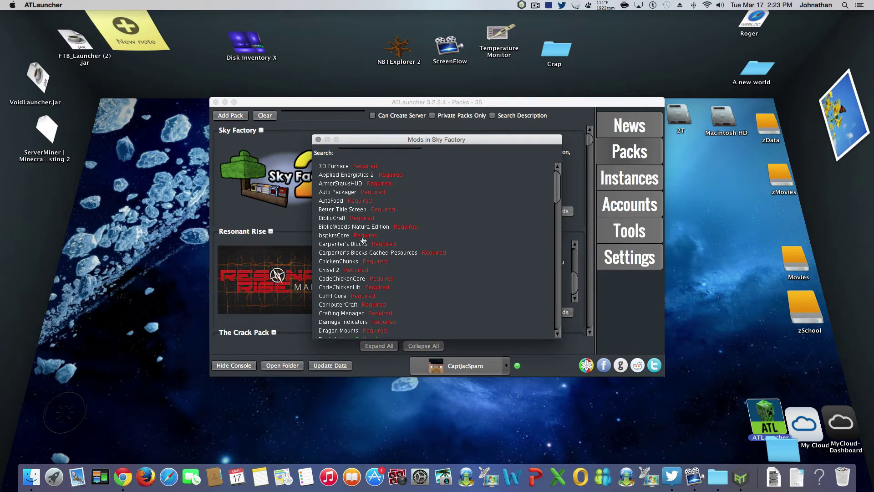
{"action": "scroll", "coordinate": [367, 265], "scroll_direction": "down", "scroll_amount": 6}
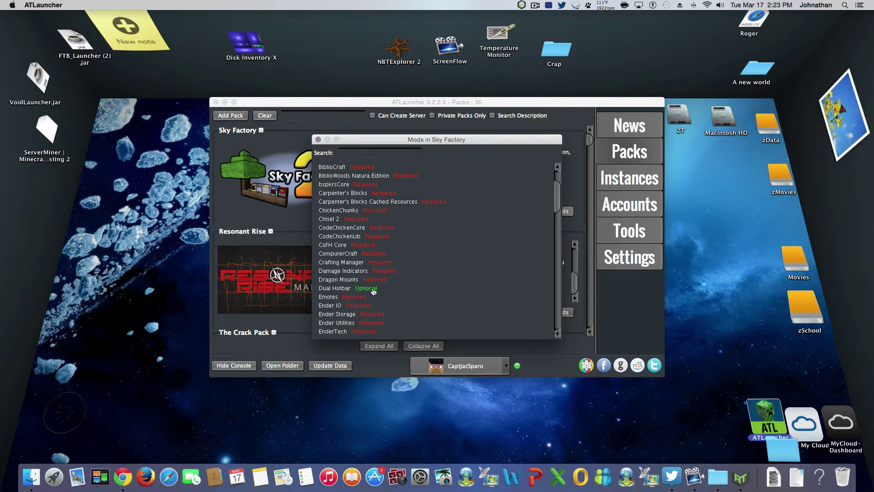
{"action": "scroll", "coordinate": [365, 293], "scroll_direction": "down", "scroll_amount": 5}
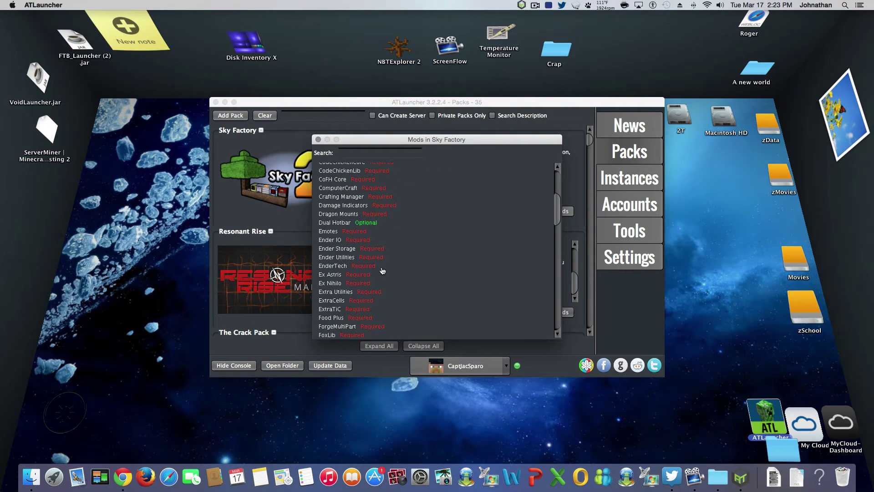
{"action": "scroll", "coordinate": [383, 271], "scroll_direction": "down", "scroll_amount": 10}
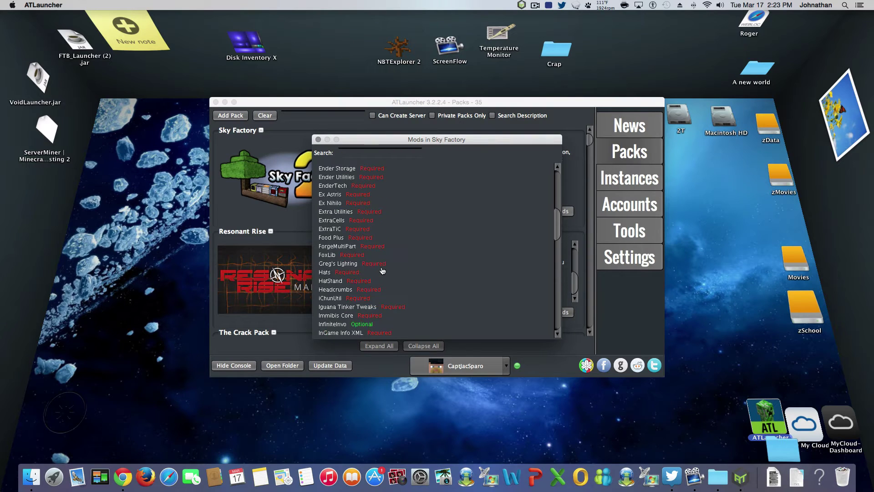
{"action": "scroll", "coordinate": [382, 271], "scroll_direction": "down", "scroll_amount": 2}
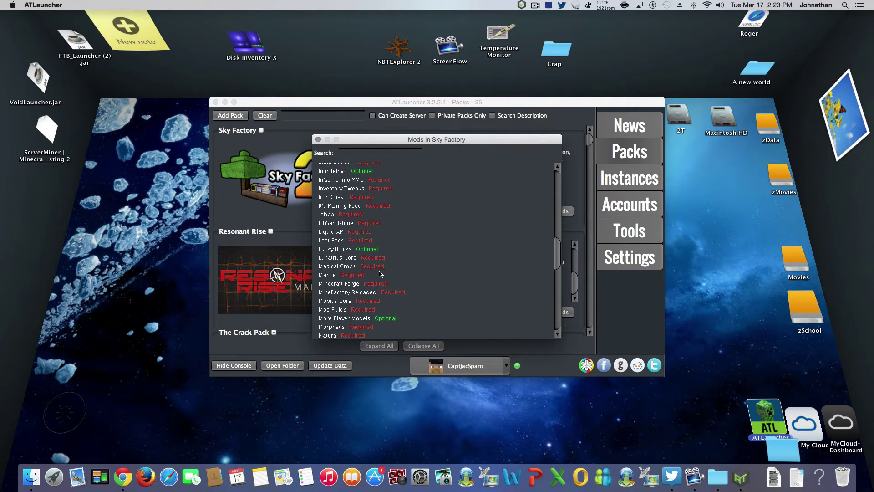
{"action": "scroll", "coordinate": [381, 273], "scroll_direction": "down", "scroll_amount": 8}
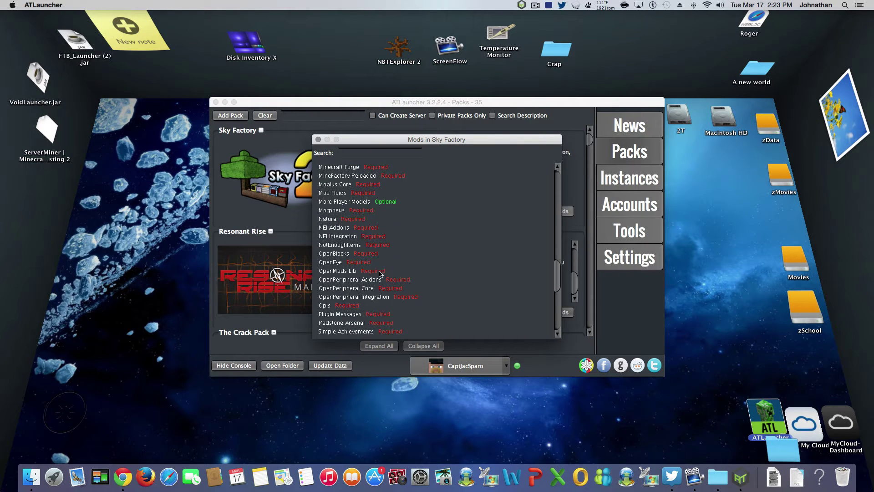
{"action": "scroll", "coordinate": [381, 273], "scroll_direction": "down", "scroll_amount": 8}
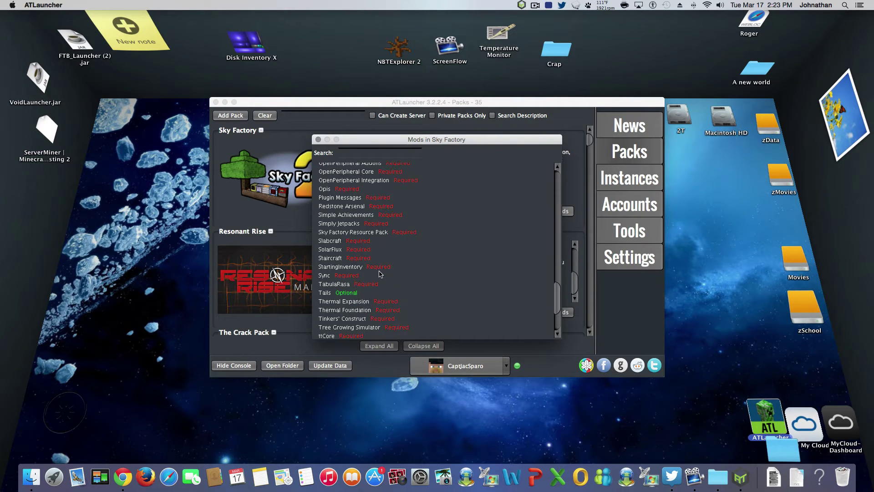
{"action": "scroll", "coordinate": [380, 273], "scroll_direction": "down", "scroll_amount": 2}
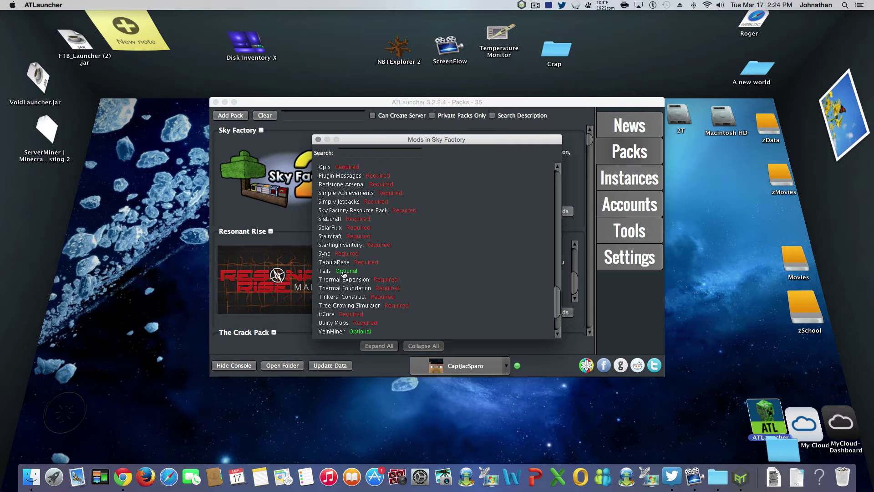
{"action": "scroll", "coordinate": [343, 274], "scroll_direction": "down", "scroll_amount": 4}
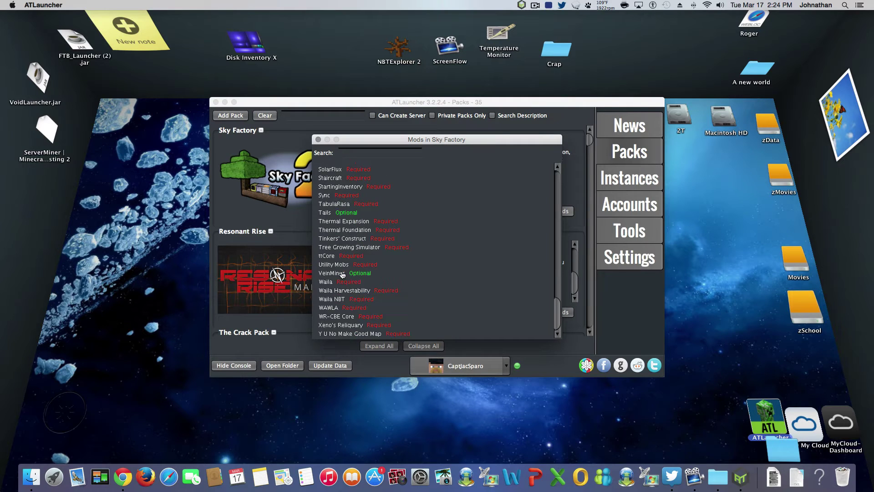
{"action": "scroll", "coordinate": [343, 274], "scroll_direction": "down", "scroll_amount": 1}
{"action": "scroll", "coordinate": [343, 274], "scroll_direction": "up", "scroll_amount": 10}
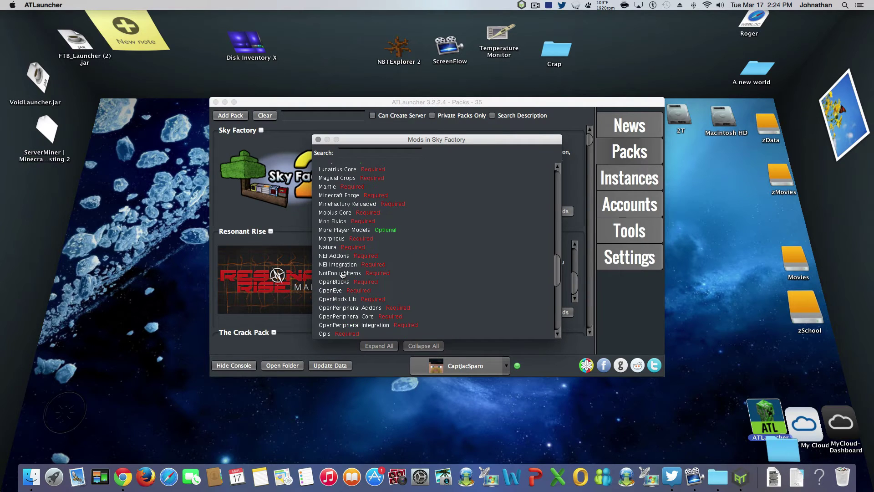
{"action": "left_click", "coordinate": [318, 140]}
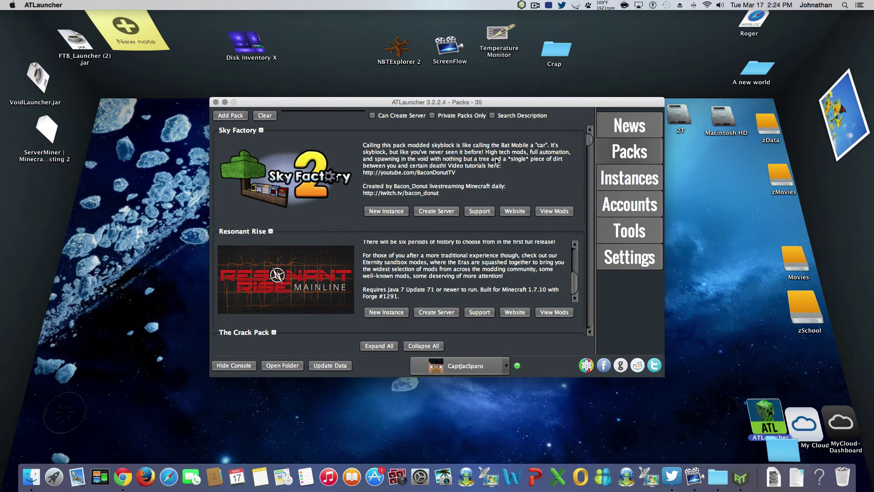
{"action": "left_click", "coordinate": [552, 214]}
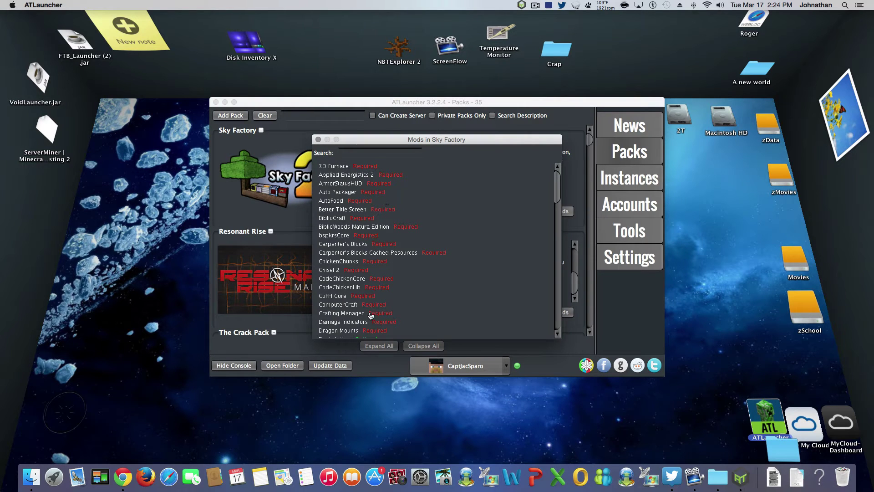
{"action": "left_click", "coordinate": [318, 140]}
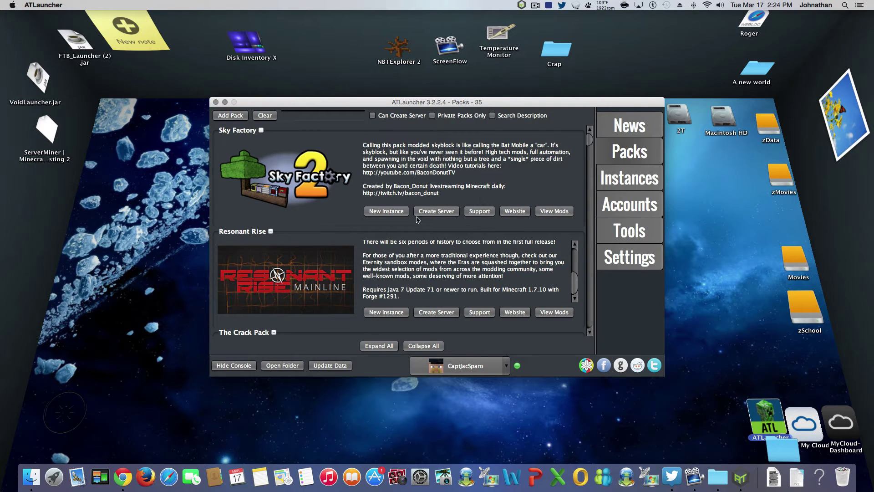
Step: Look through the launcher's Accounts and Tools pages, followed by its General and Tools settings
{"action": "left_click", "coordinate": [628, 210]}
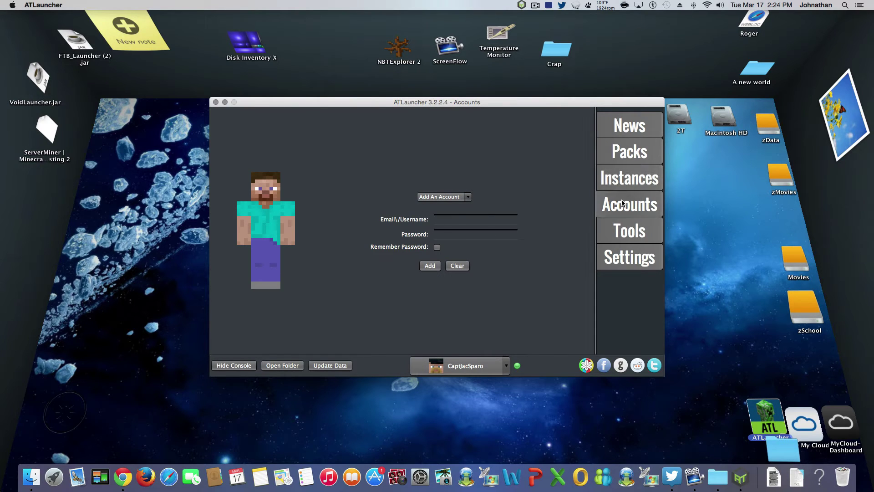
{"action": "left_click", "coordinate": [632, 233]}
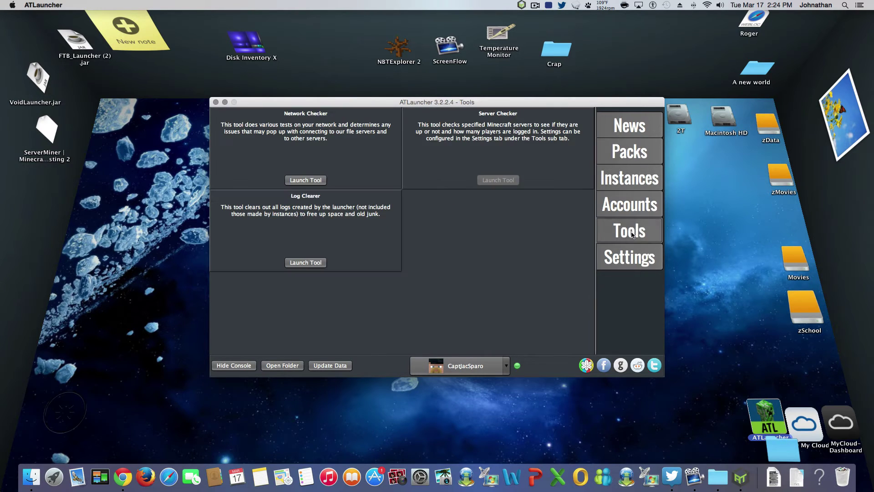
{"action": "left_click", "coordinate": [630, 264]}
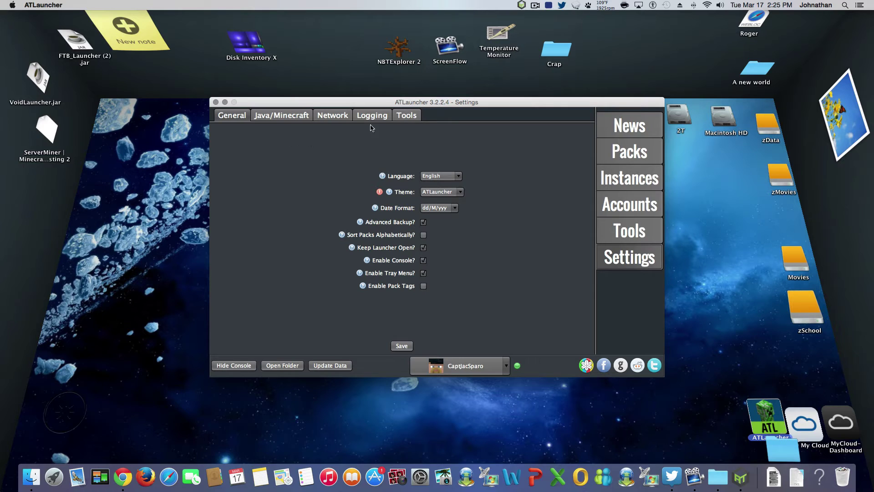
{"action": "left_click", "coordinate": [417, 116]}
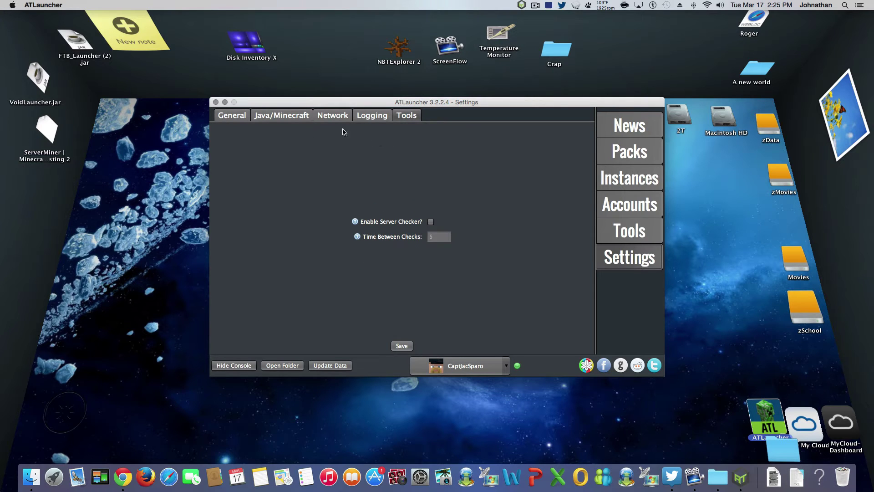
Step: Examine the Java/Minecraft settings and read the Java Path from beginning to end
{"action": "left_click", "coordinate": [284, 117]}
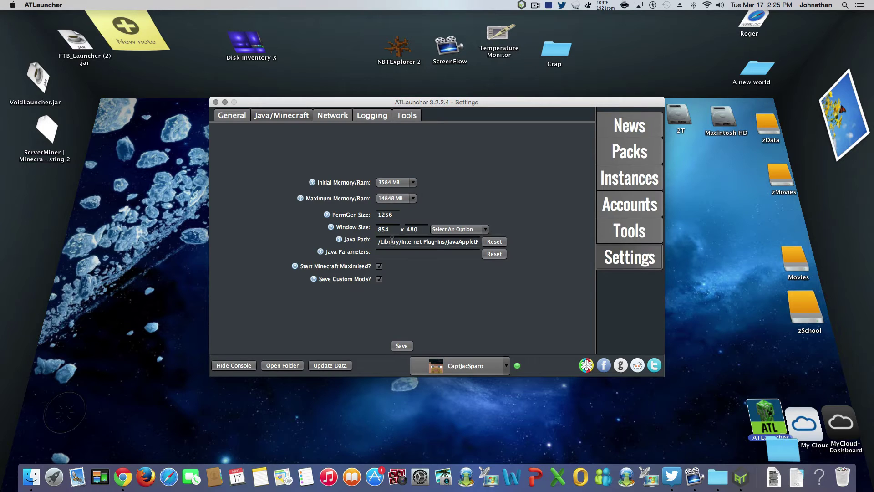
{"action": "mouse_move", "coordinate": [377, 243]}
{"action": "left_mouse_down"}
{"action": "mouse_move", "coordinate": [490, 245]}
{"action": "mouse_move", "coordinate": [363, 245]}
{"action": "left_mouse_up"}
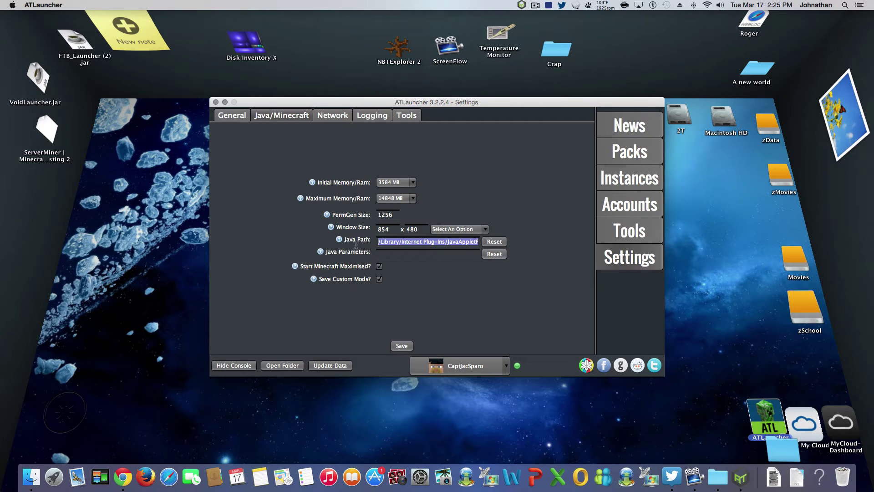
{"action": "left_click", "coordinate": [379, 243]}
{"action": "left_click_drag", "start_coordinate": [378, 242], "coordinate": [467, 247]}
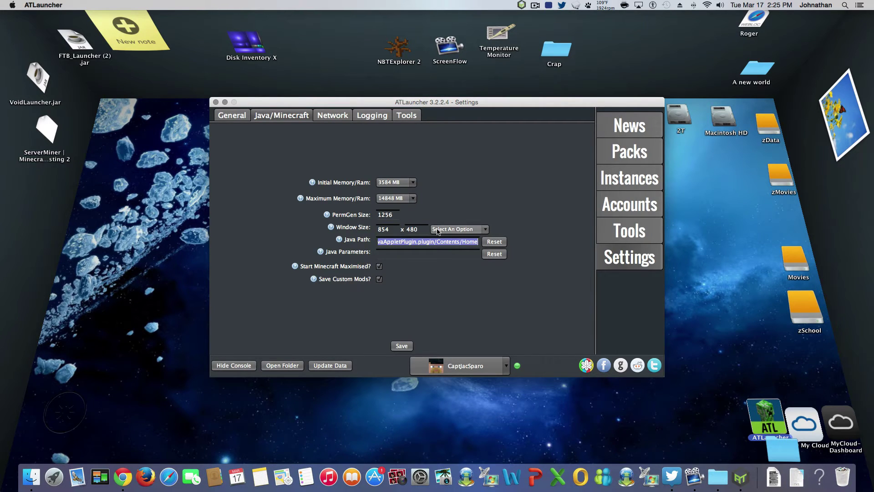
{"action": "left_click", "coordinate": [477, 242]}
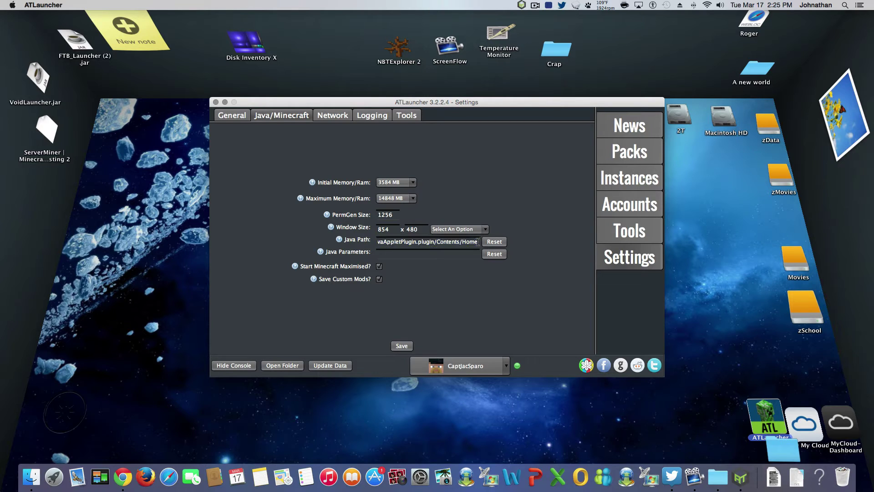
{"action": "left_click_drag", "start_coordinate": [478, 242], "coordinate": [361, 237]}
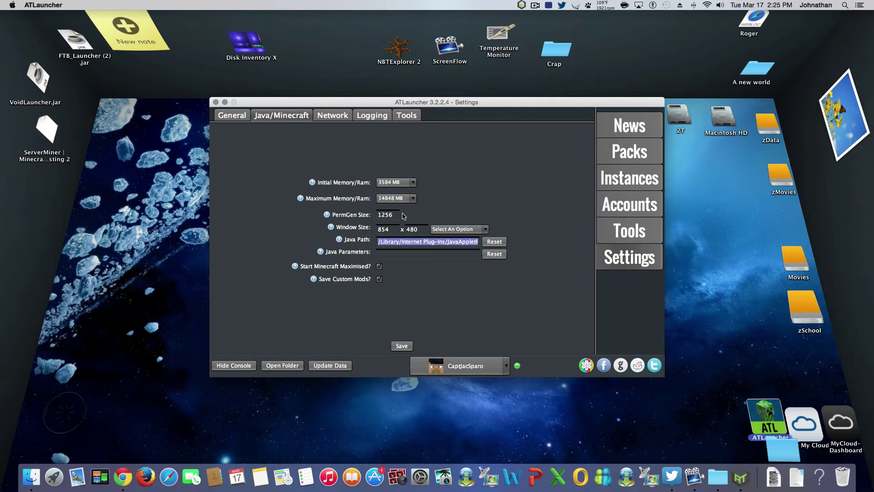
{"action": "left_click_drag", "start_coordinate": [402, 245], "coordinate": [454, 246]}
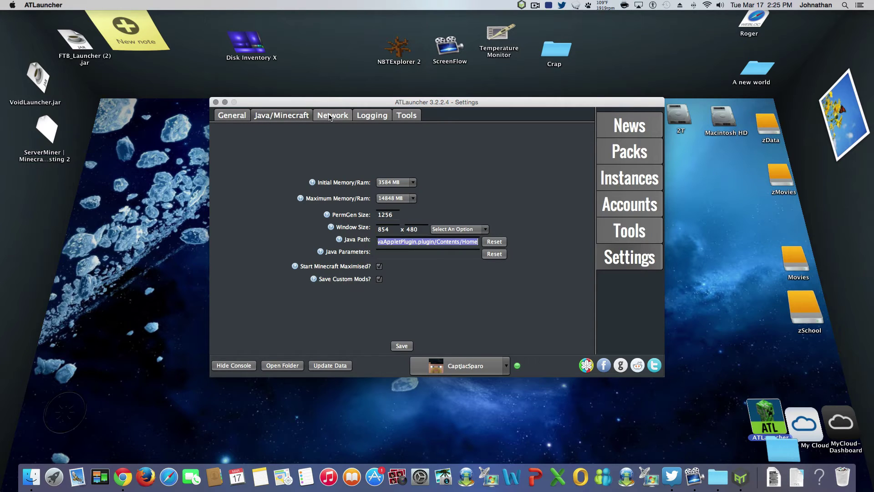
Step: Revisit the General settings and the Accounts and Tools pages, finishing at the launcher's Settings
{"action": "left_click", "coordinate": [228, 119]}
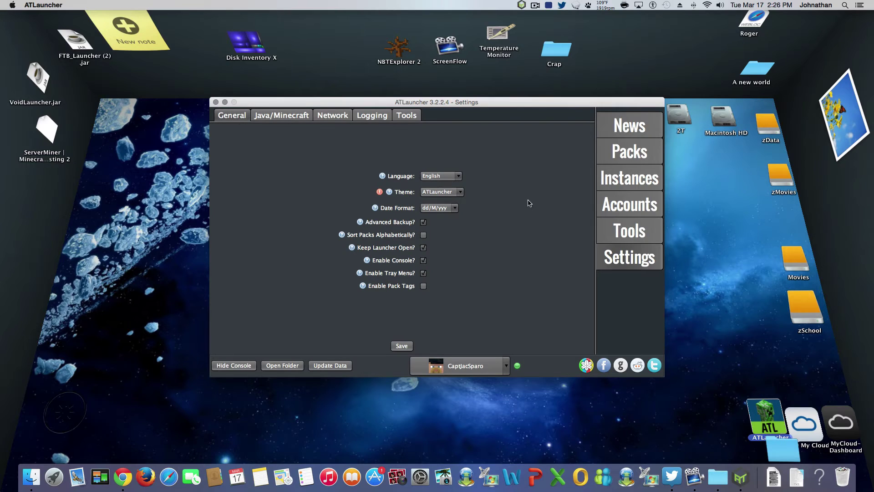
{"action": "left_click", "coordinate": [627, 210]}
{"action": "left_click", "coordinate": [625, 224]}
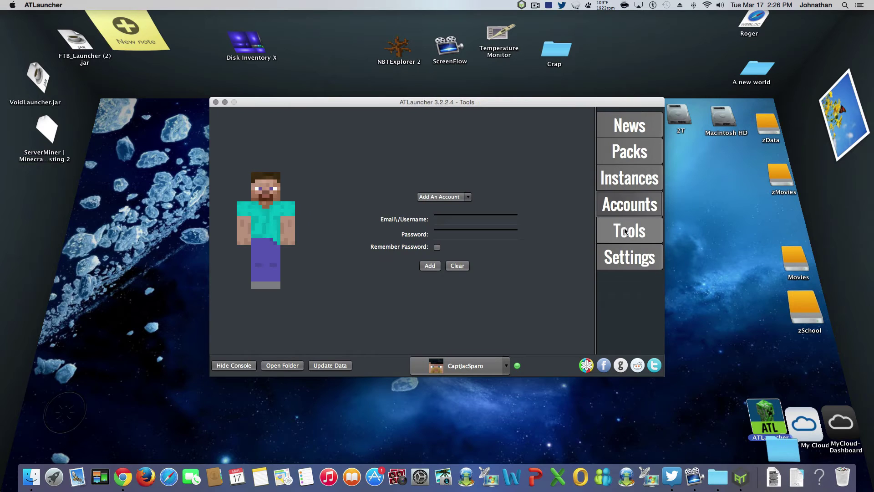
{"action": "left_click", "coordinate": [629, 257]}
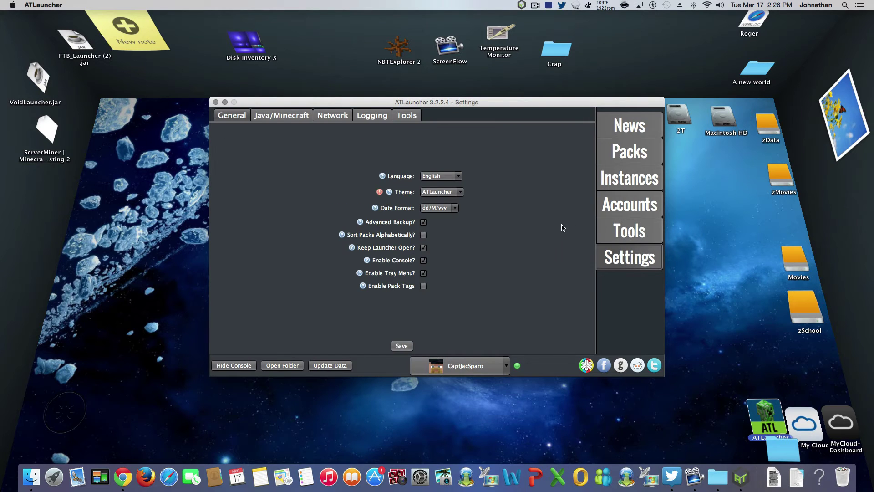
Step: Review the new-instance options and version choices for Sky Factory without installing it, and take a brief look at its mod list
{"action": "left_click", "coordinate": [609, 179]}
{"action": "left_click", "coordinate": [613, 154]}
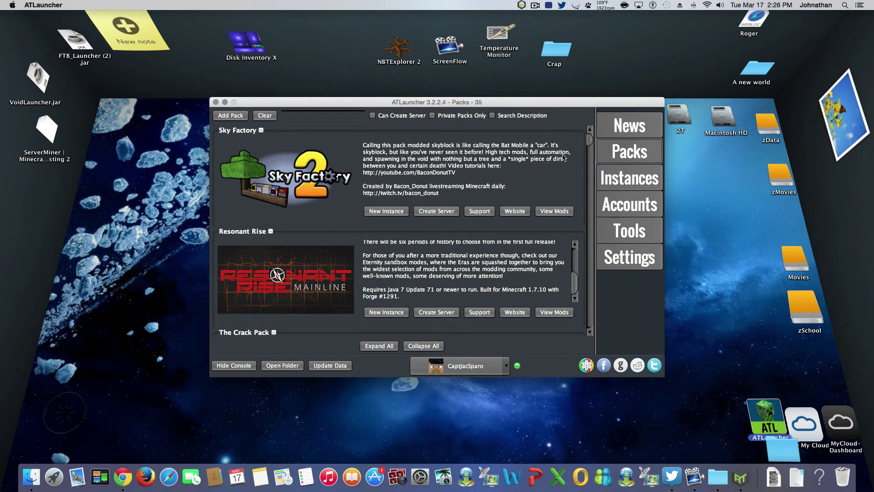
{"action": "left_click", "coordinate": [388, 211]}
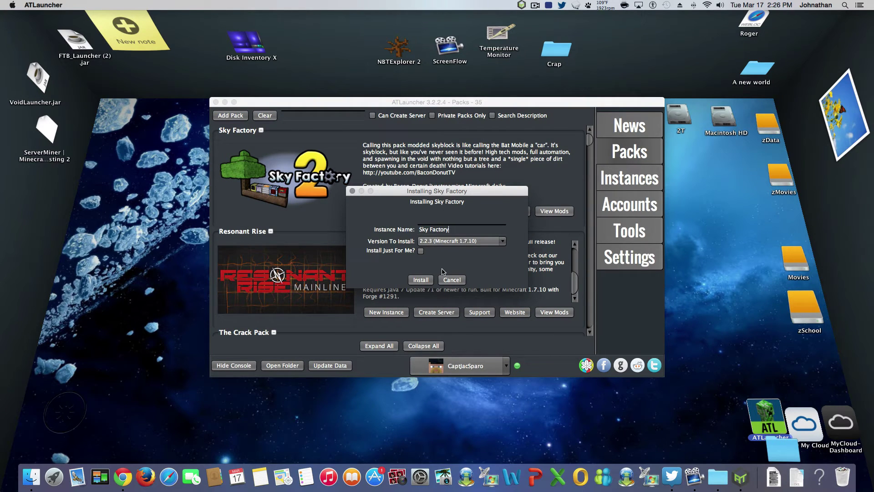
{"action": "left_click", "coordinate": [459, 241]}
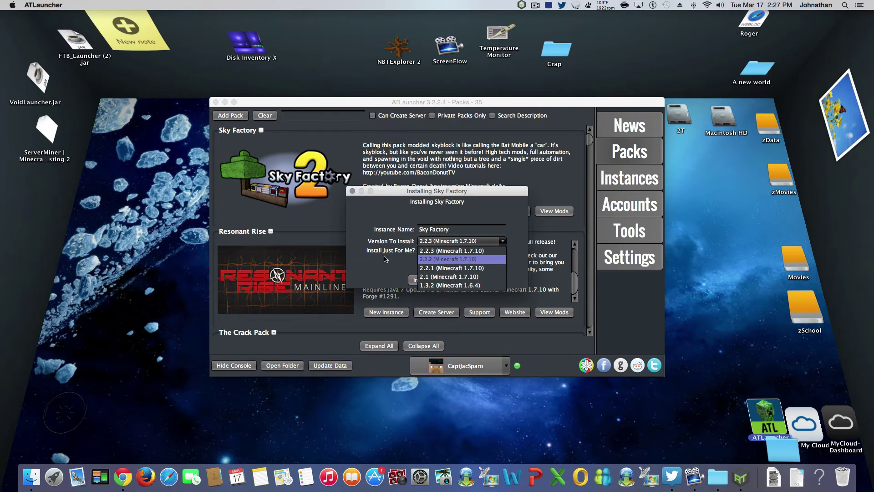
{"action": "left_click", "coordinate": [381, 286]}
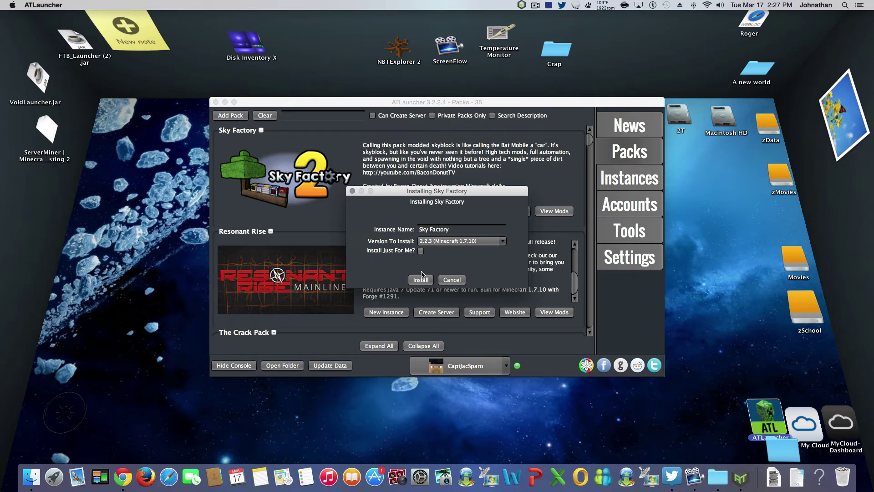
{"action": "left_click", "coordinate": [353, 191]}
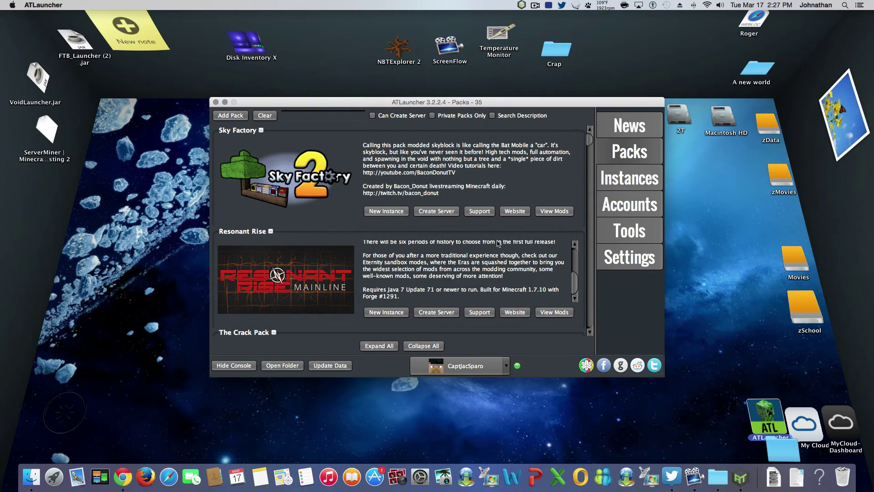
{"action": "left_click", "coordinate": [548, 215]}
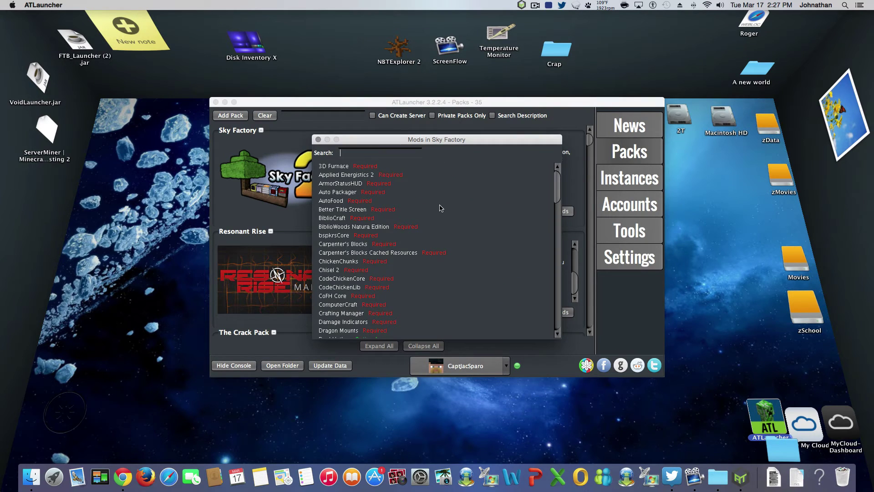
{"action": "left_click", "coordinate": [319, 139]}
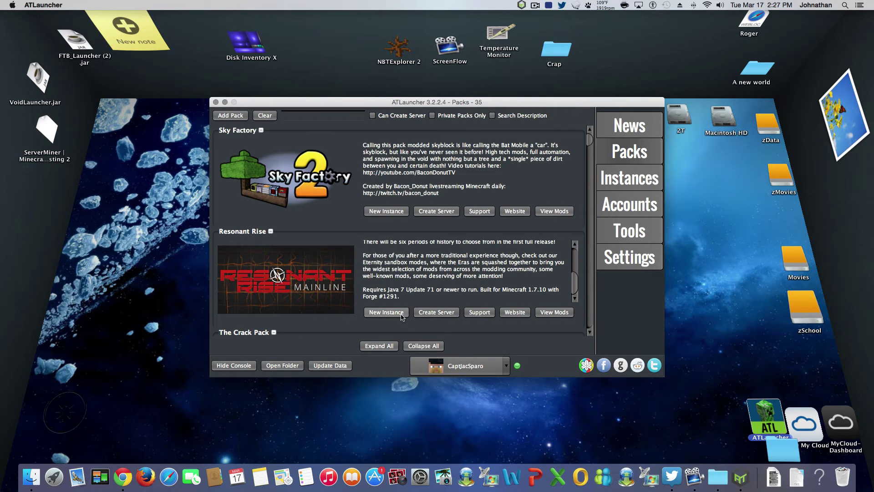
Step: Start a new Resonant Rise instance with version 3.2.4.0-RC-MAIN and browse its required and optional mods
{"action": "left_click", "coordinate": [387, 312]}
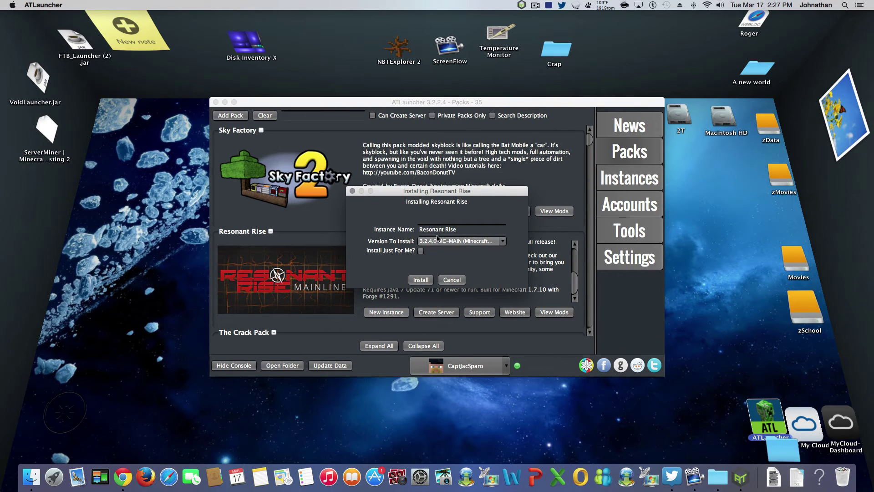
{"action": "left_click", "coordinate": [428, 280]}
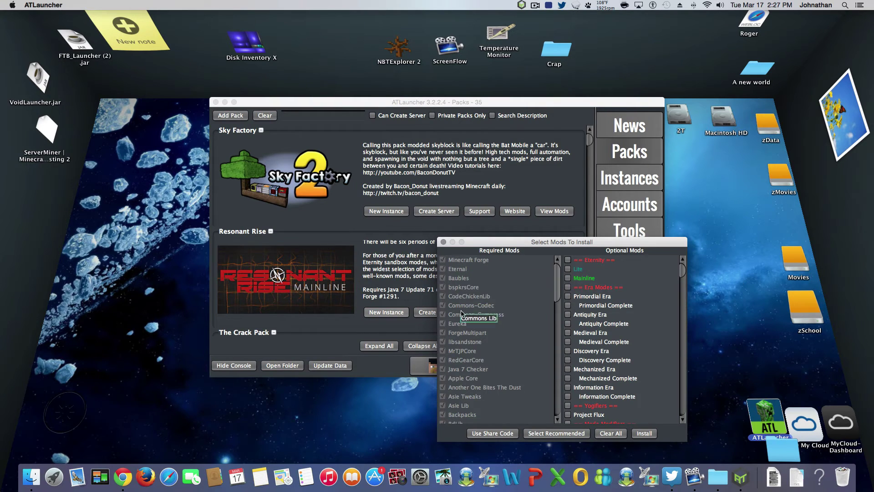
{"action": "mouse_move", "coordinate": [462, 372]}
{"action": "scroll", "coordinate": [609, 375], "scroll_direction": "down", "scroll_amount": 3}
{"action": "scroll", "coordinate": [609, 374], "scroll_direction": "down", "scroll_amount": 3}
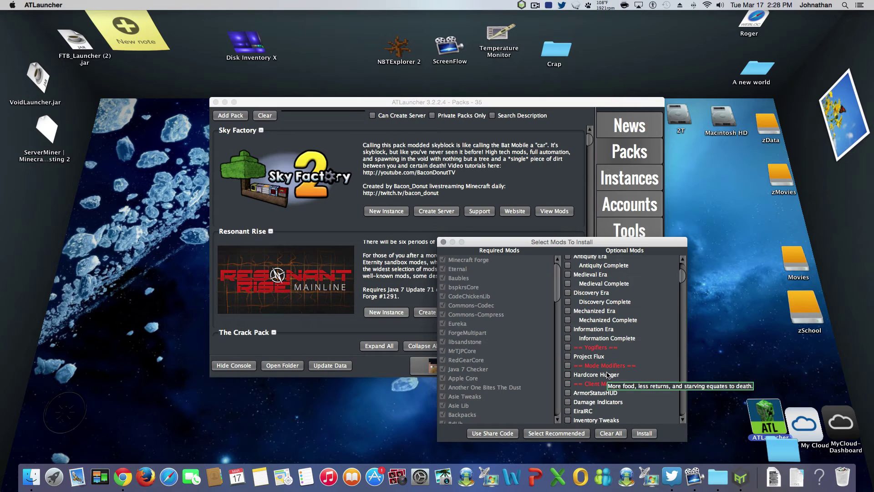
{"action": "scroll", "coordinate": [608, 375], "scroll_direction": "down", "scroll_amount": 5}
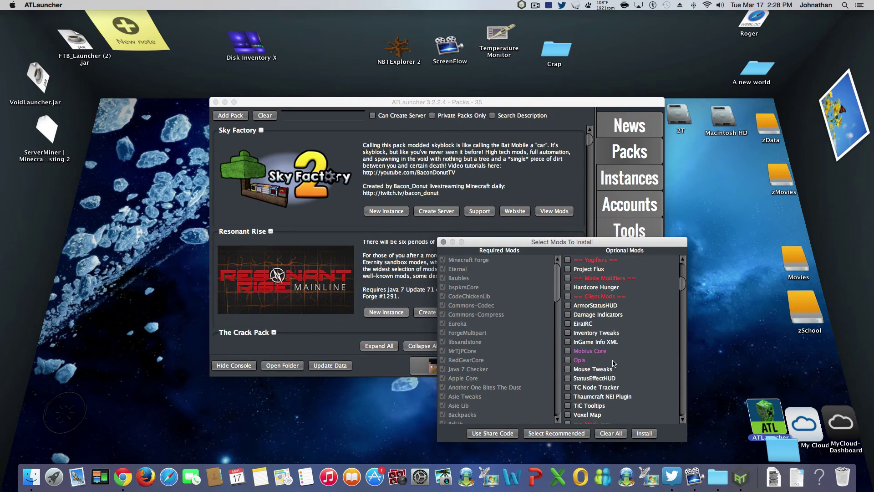
Step: Select the optional ArmorStatusHUD mod, clear the optional selection, and finish installing Resonant Rise
{"action": "left_click", "coordinate": [569, 306]}
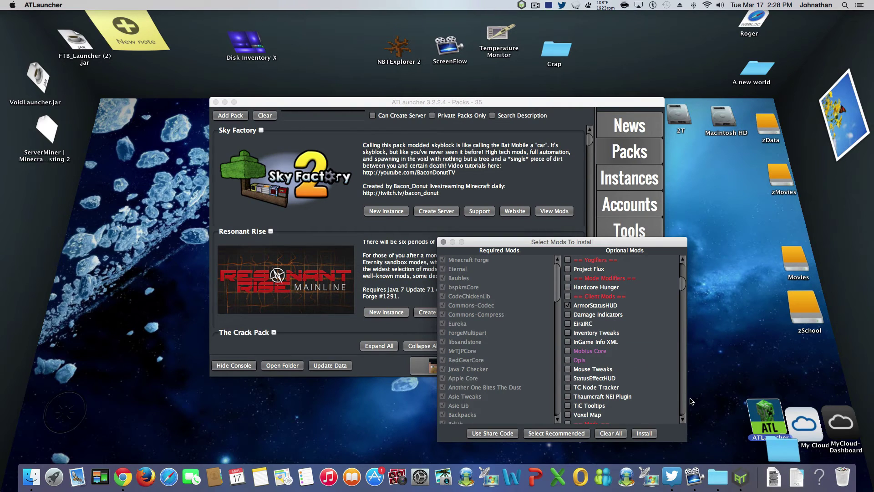
{"action": "mouse_move", "coordinate": [582, 305]}
{"action": "left_click", "coordinate": [605, 433]}
{"action": "left_click", "coordinate": [644, 433]}
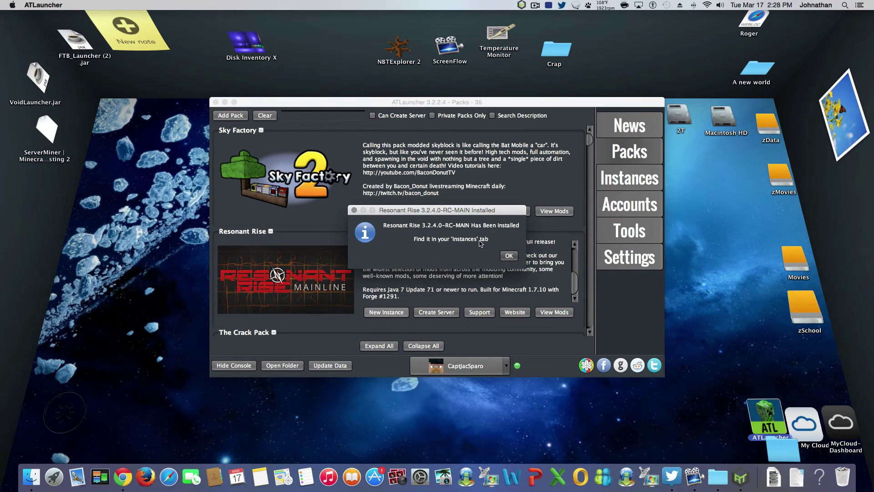
{"action": "left_click", "coordinate": [509, 257]}
Step: Examine the enabled mods of the installed Resonant Rise instance, marking ForgeMultipart, and close the mod editor without disabling anything
{"action": "left_click", "coordinate": [629, 178]}
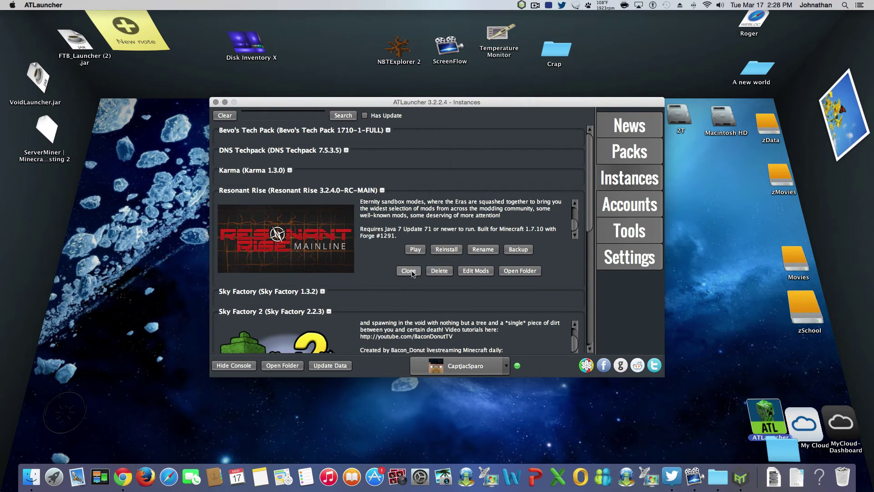
{"action": "left_click", "coordinate": [476, 271]}
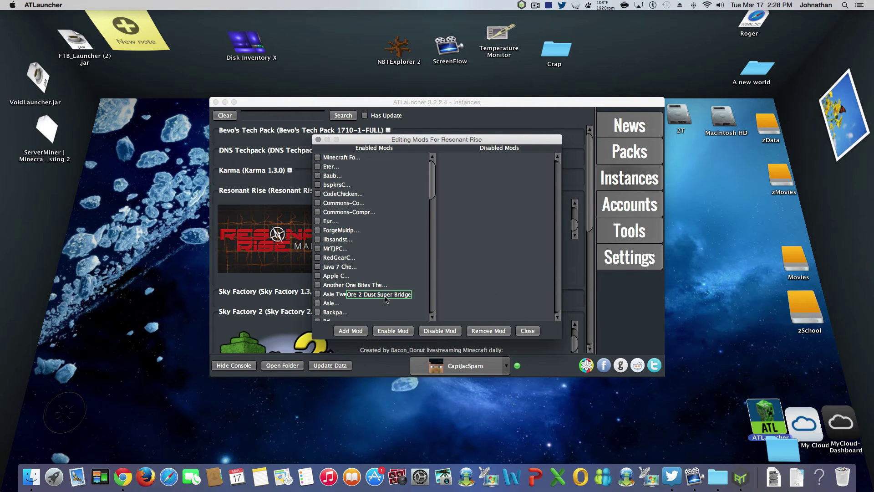
{"action": "left_click", "coordinate": [318, 230]}
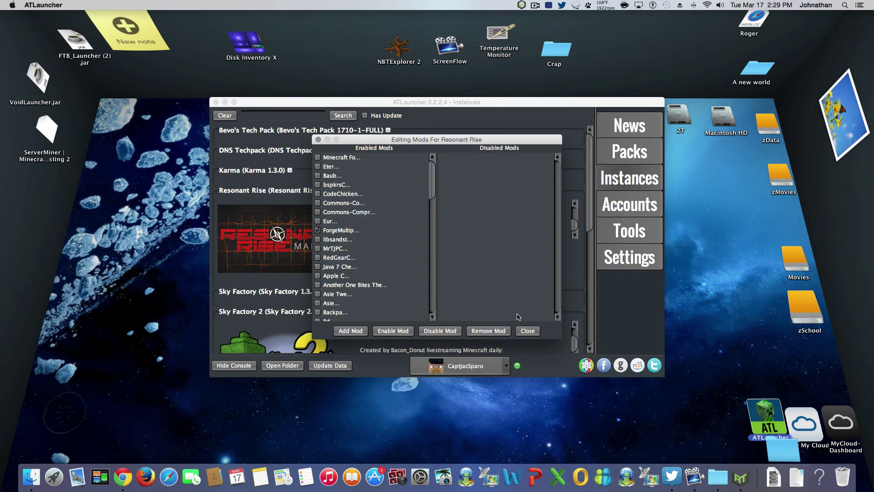
{"action": "left_click", "coordinate": [530, 333]}
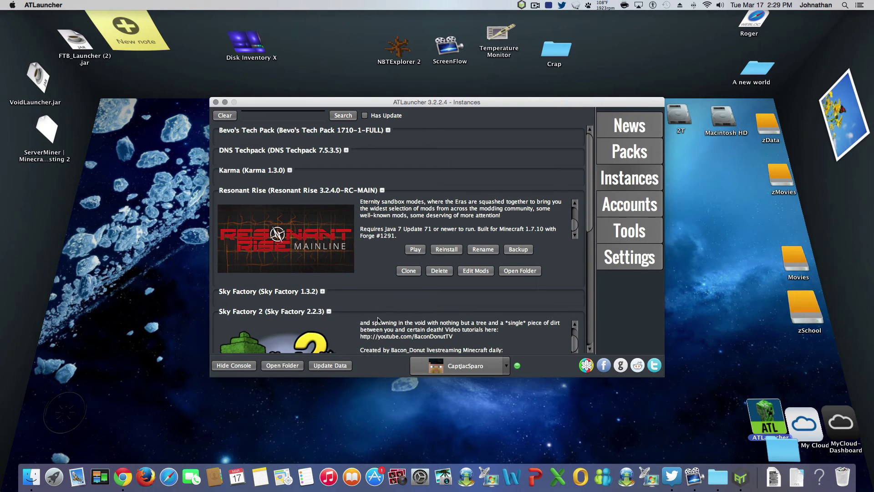
Step: Delete the Resonant Rise instance, leaving the Sky Factory 2 instance's name as it is
{"action": "scroll", "coordinate": [378, 320], "scroll_direction": "down", "scroll_amount": 2}
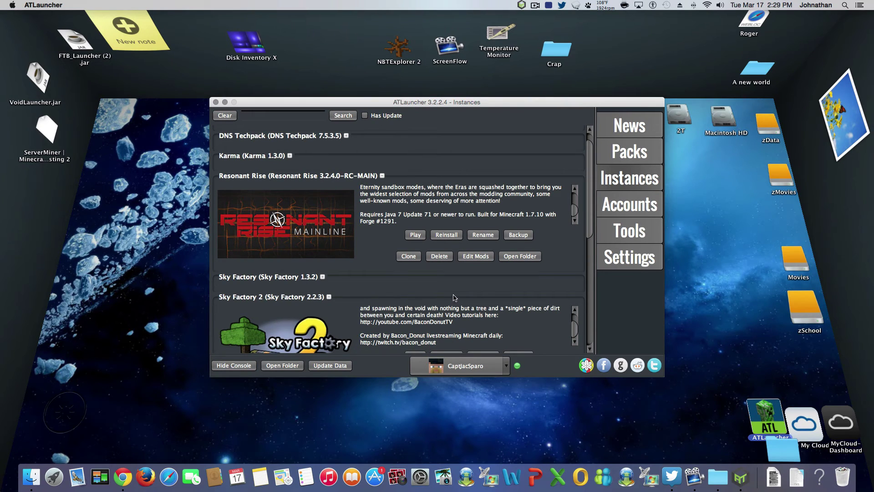
{"action": "scroll", "coordinate": [282, 291], "scroll_direction": "down", "scroll_amount": 5}
{"action": "scroll", "coordinate": [269, 255], "scroll_direction": "up", "scroll_amount": 2}
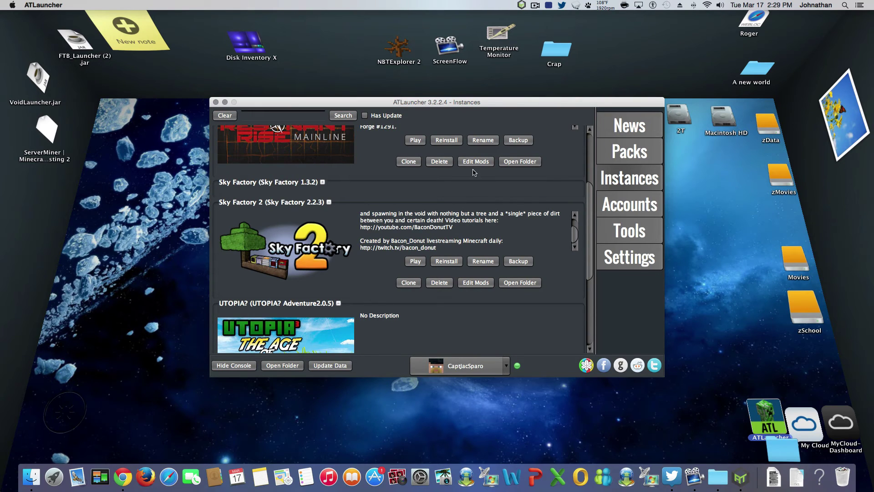
{"action": "left_click", "coordinate": [438, 162]}
{"action": "left_click", "coordinate": [477, 257]}
{"action": "left_click", "coordinate": [478, 260]}
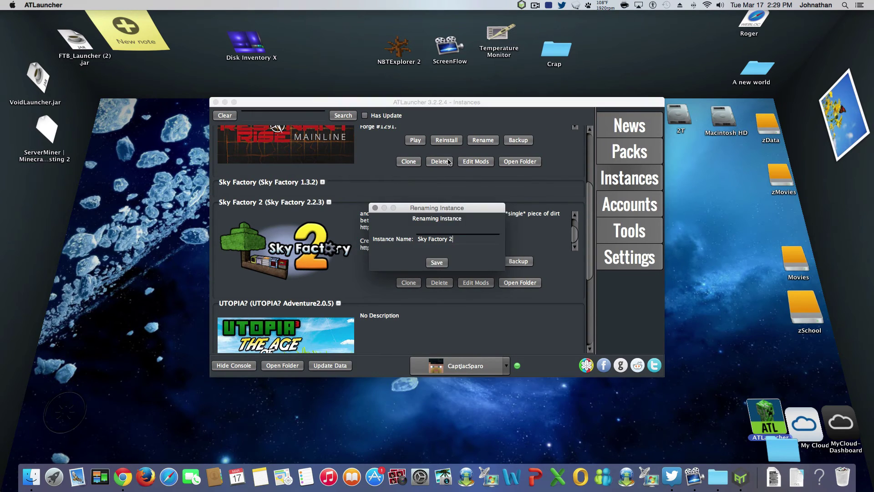
{"action": "left_click", "coordinate": [437, 262]}
{"action": "left_click", "coordinate": [439, 162]}
{"action": "left_click", "coordinate": [500, 255]}
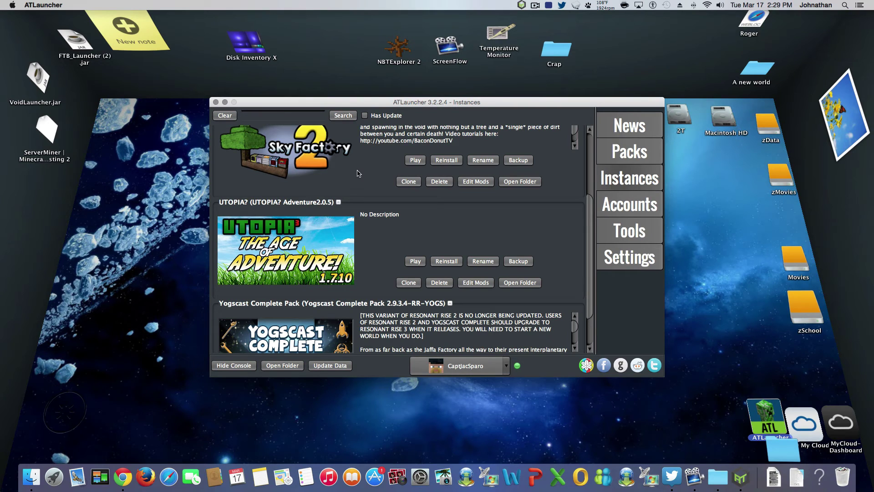
Step: Take a look at the Sky Factory 1.3.2 instance's details, collapse them, and launch the Sky Factory 2 instance
{"action": "scroll", "coordinate": [359, 180], "scroll_direction": "up", "scroll_amount": 5}
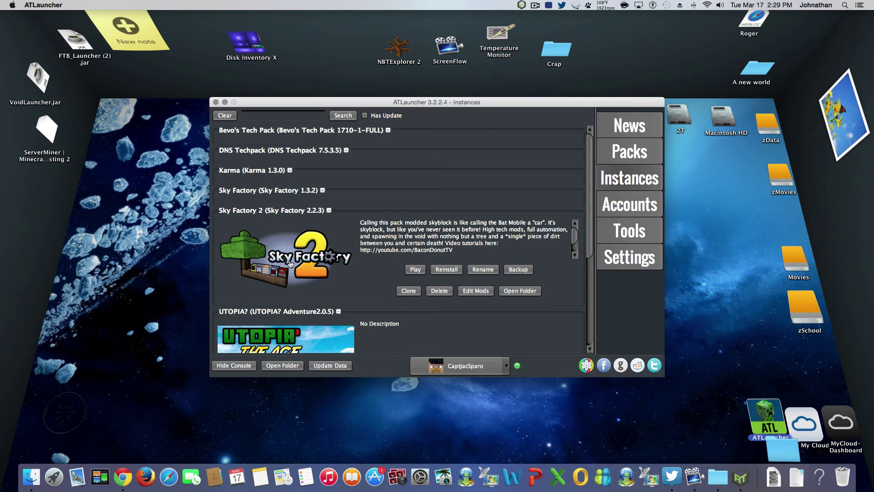
{"action": "left_click", "coordinate": [322, 189]}
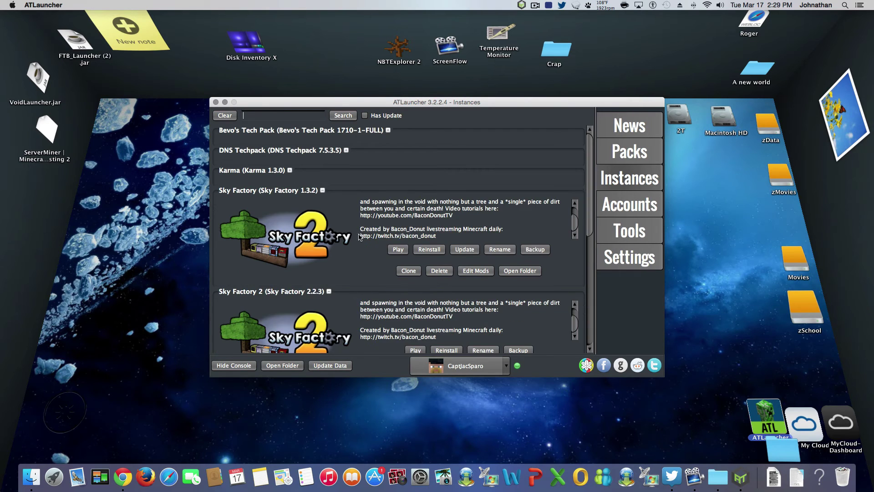
{"action": "left_click", "coordinate": [322, 190]}
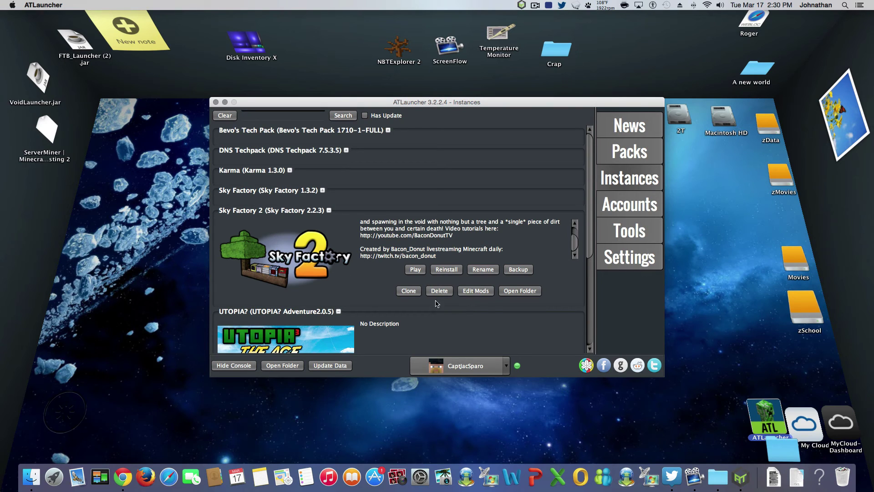
{"action": "left_click", "coordinate": [416, 269]}
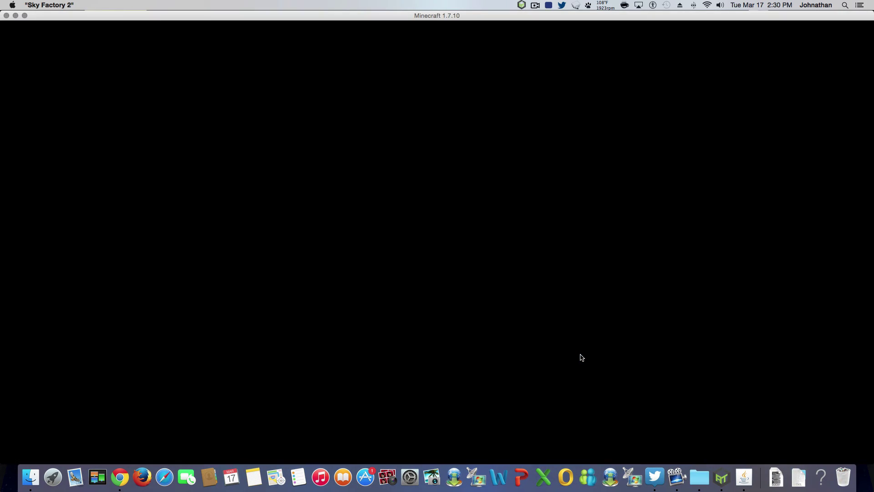
Step: Minimize the Minecraft window, move the ATLauncher icon onto the 3D desktop's left wall, and zoom in on that wall
{"action": "left_click", "coordinate": [16, 16]}
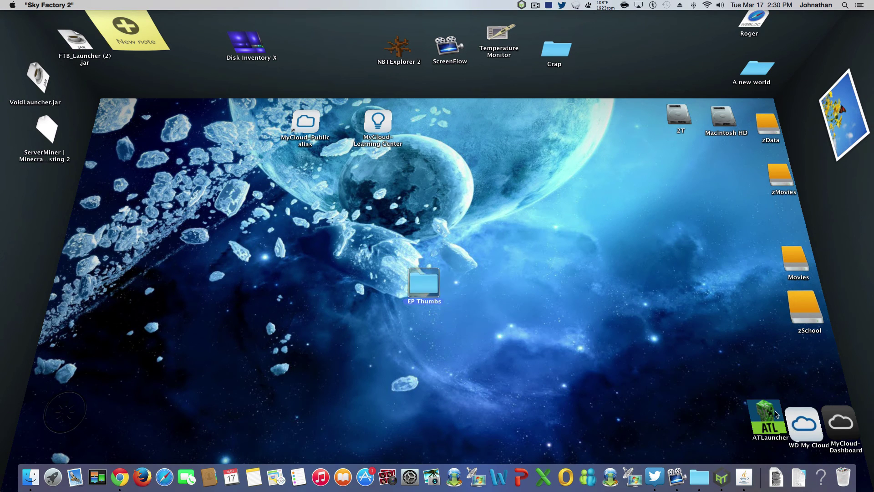
{"action": "left_click_drag", "start_coordinate": [767, 422], "coordinate": [556, 365]}
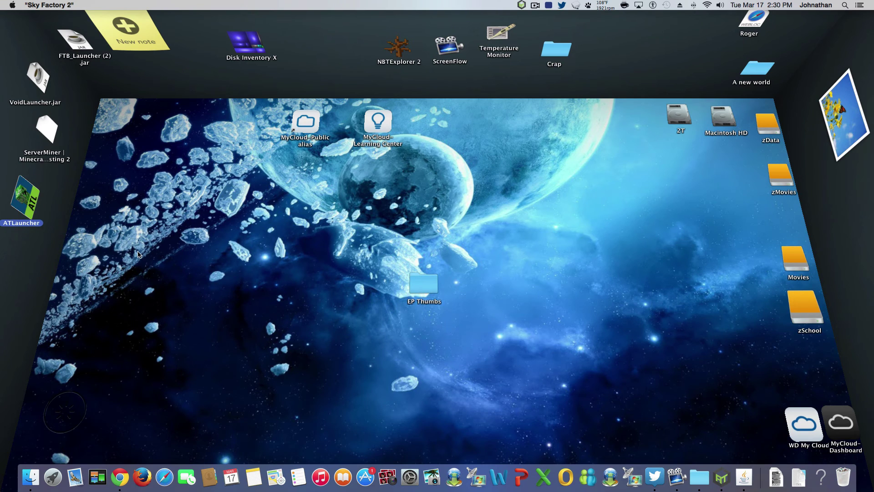
{"action": "double_click", "coordinate": [23, 270]}
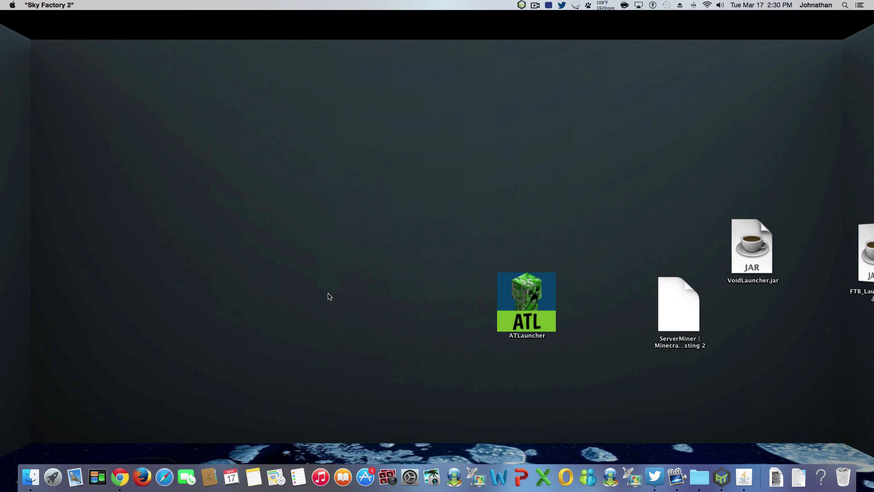
Step: Arrange the FTB_Launcher (2).jar, ServerMiner, ATLauncher and VoidLauncher.jar icons close together on the desktop wall
{"action": "left_click_drag", "start_coordinate": [866, 252], "coordinate": [608, 187]}
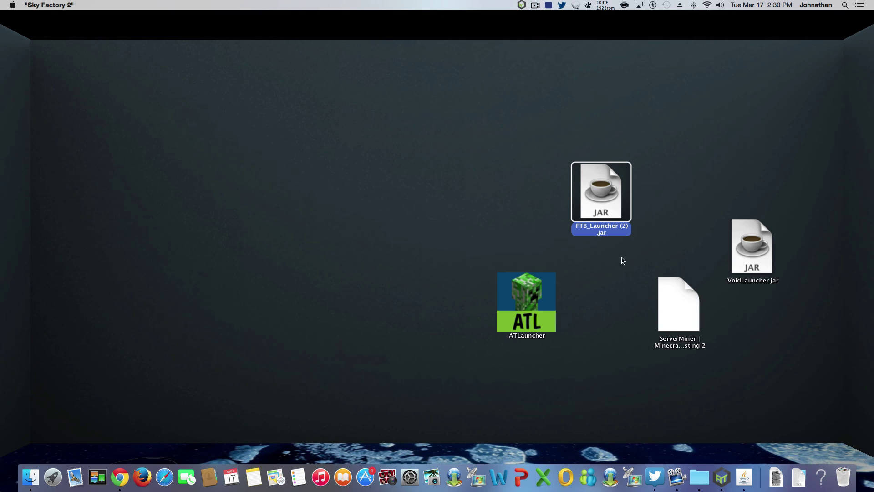
{"action": "left_click", "coordinate": [665, 211]}
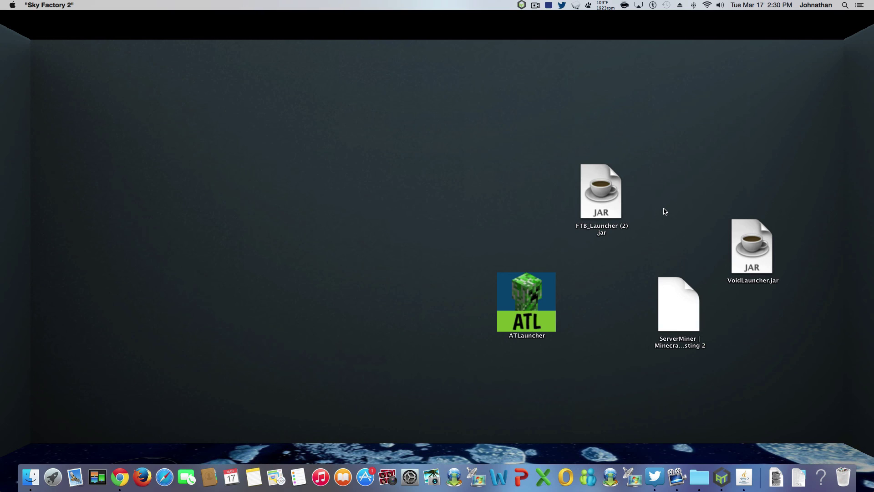
{"action": "left_click_drag", "start_coordinate": [669, 319], "coordinate": [612, 295]}
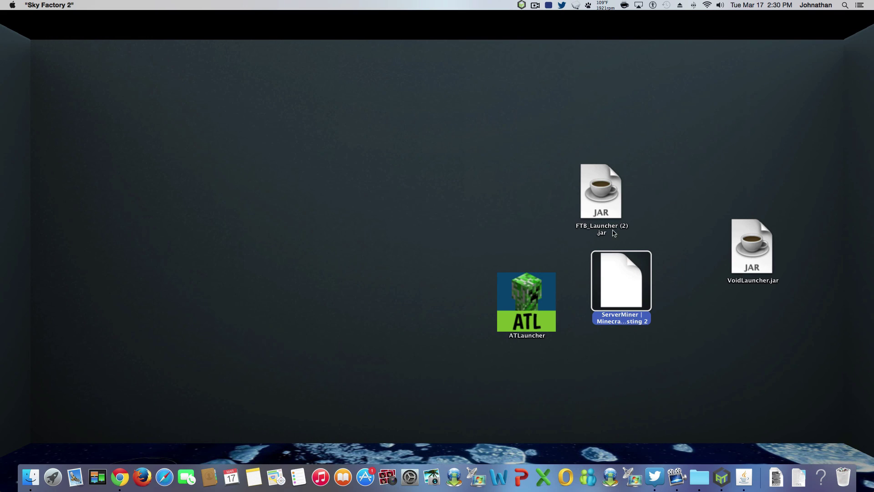
{"action": "left_click_drag", "start_coordinate": [527, 324], "coordinate": [525, 262]}
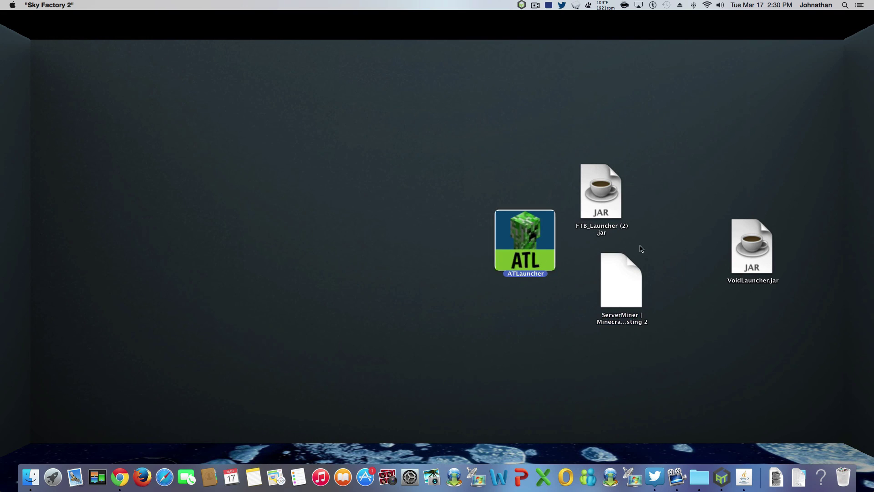
{"action": "left_click_drag", "start_coordinate": [747, 246], "coordinate": [690, 230]}
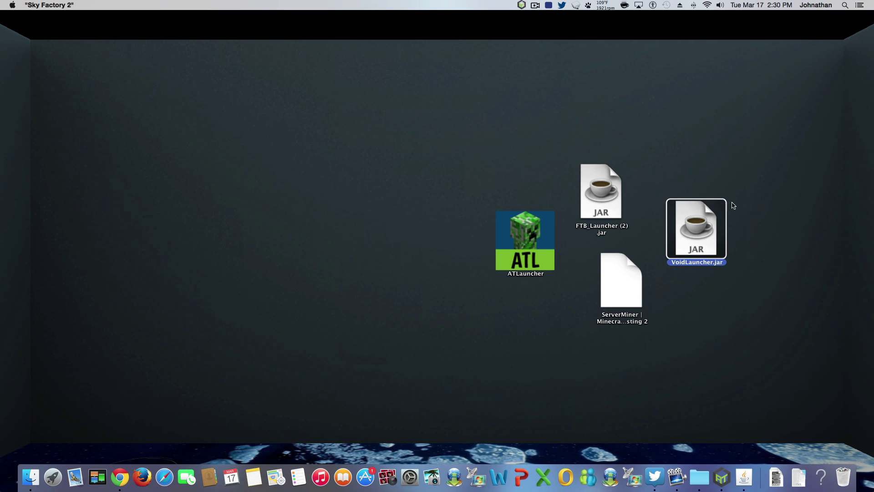
{"action": "mouse_move", "coordinate": [693, 146]}
{"action": "left_mouse_down"}
{"action": "mouse_move", "coordinate": [556, 195]}
{"action": "mouse_move", "coordinate": [460, 296]}
{"action": "mouse_move", "coordinate": [615, 355]}
{"action": "mouse_move", "coordinate": [735, 255]}
{"action": "mouse_move", "coordinate": [728, 219]}
{"action": "left_mouse_up"}
{"action": "left_click", "coordinate": [608, 206]}
{"action": "left_click_drag", "start_coordinate": [576, 198], "coordinate": [620, 186]}
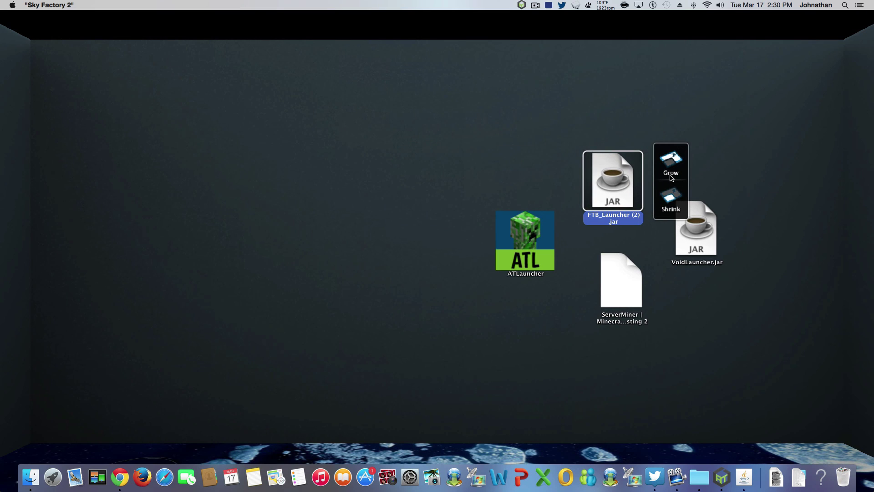
Step: Enlarge the ATLauncher icon, return to the full desktop view, and move the icon onto the main desktop surface
{"action": "left_click", "coordinate": [518, 229]}
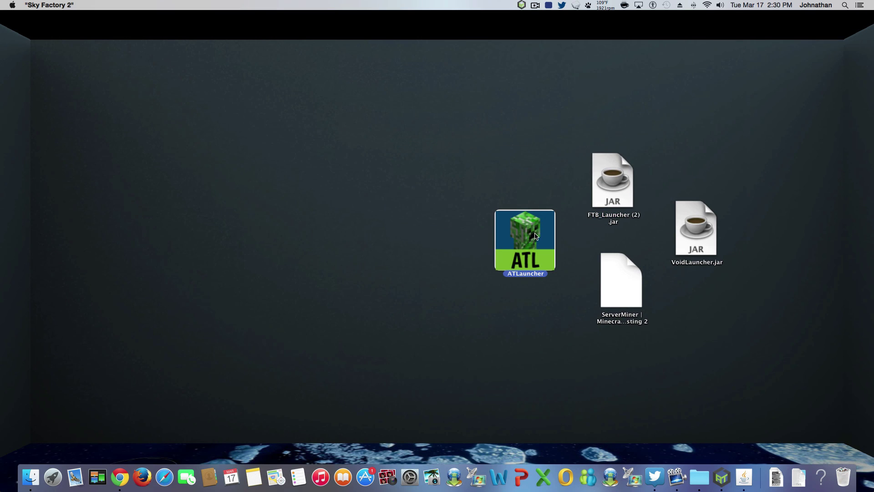
{"action": "left_click", "coordinate": [582, 224]}
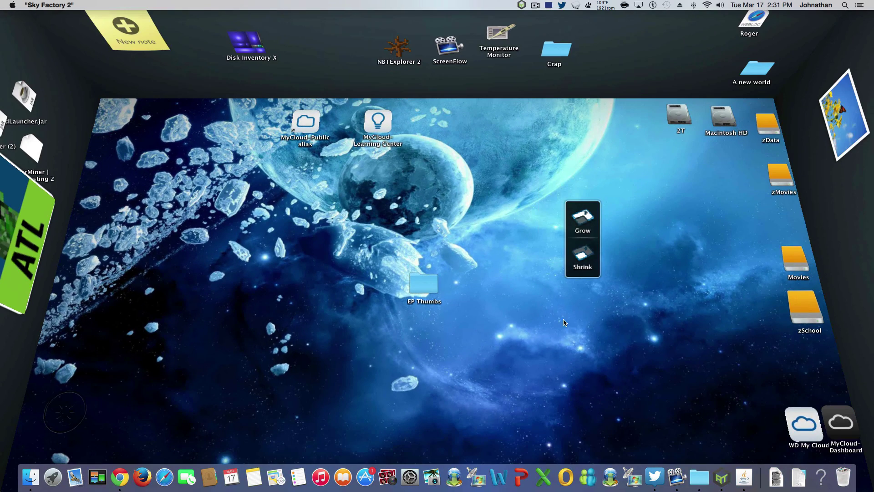
{"action": "left_click_drag", "start_coordinate": [1, 232], "coordinate": [313, 257]}
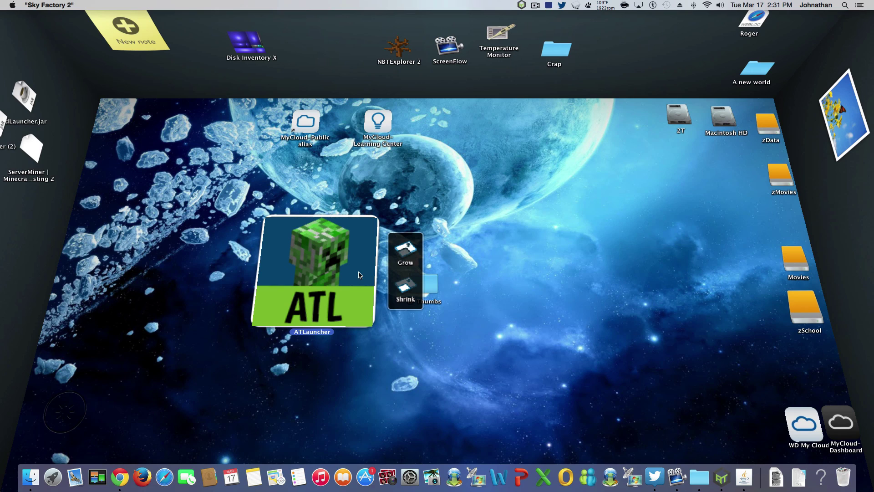